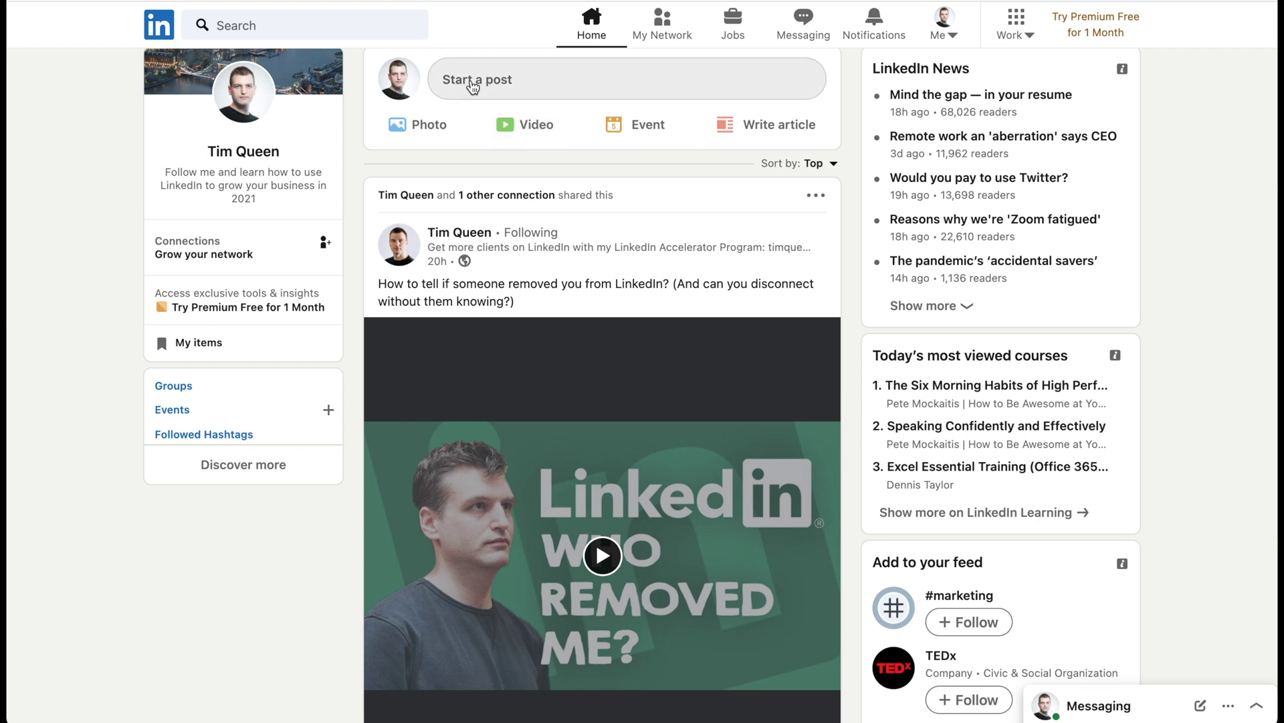
Start a new LinkedIn post and choose to share a document in it.
{"action": "left_click", "coordinate": [533, 84]}
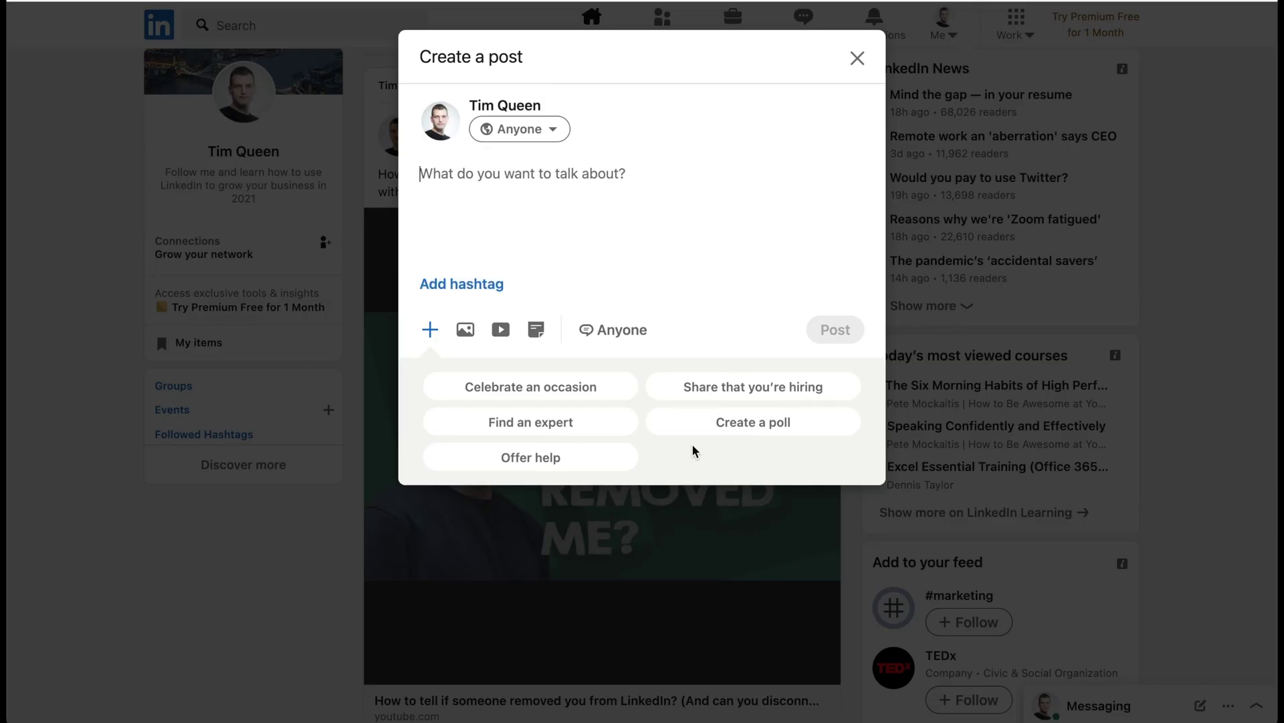
{"action": "left_click", "coordinate": [537, 331]}
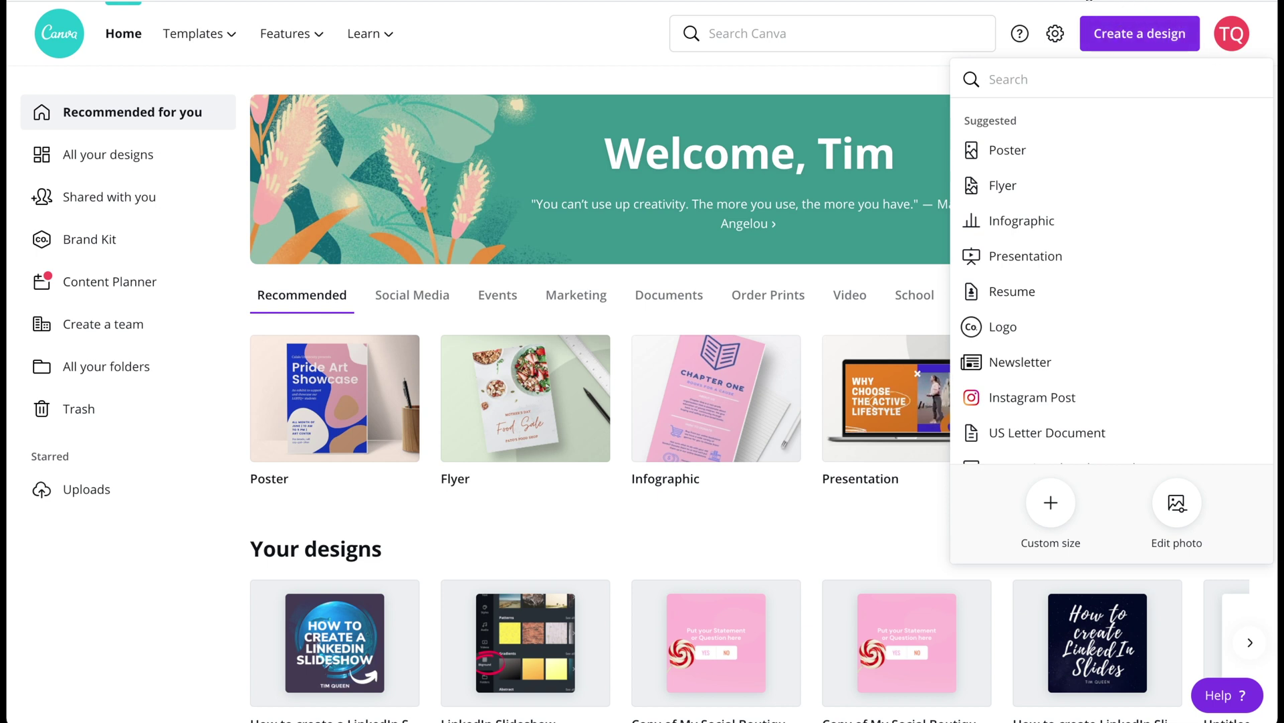
Create a blank 1080 × 1080 Instagram Post design from Create a design.
{"action": "left_click", "coordinate": [1142, 39]}
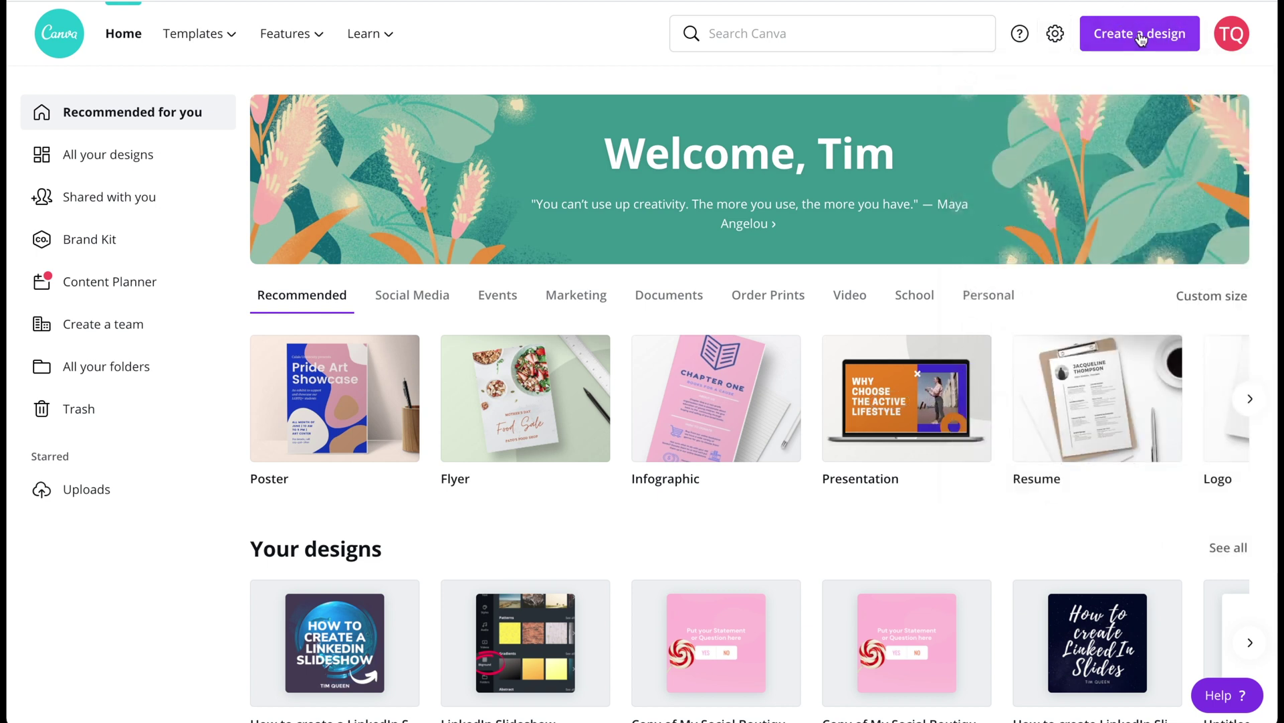
{"action": "left_click", "coordinate": [1142, 36]}
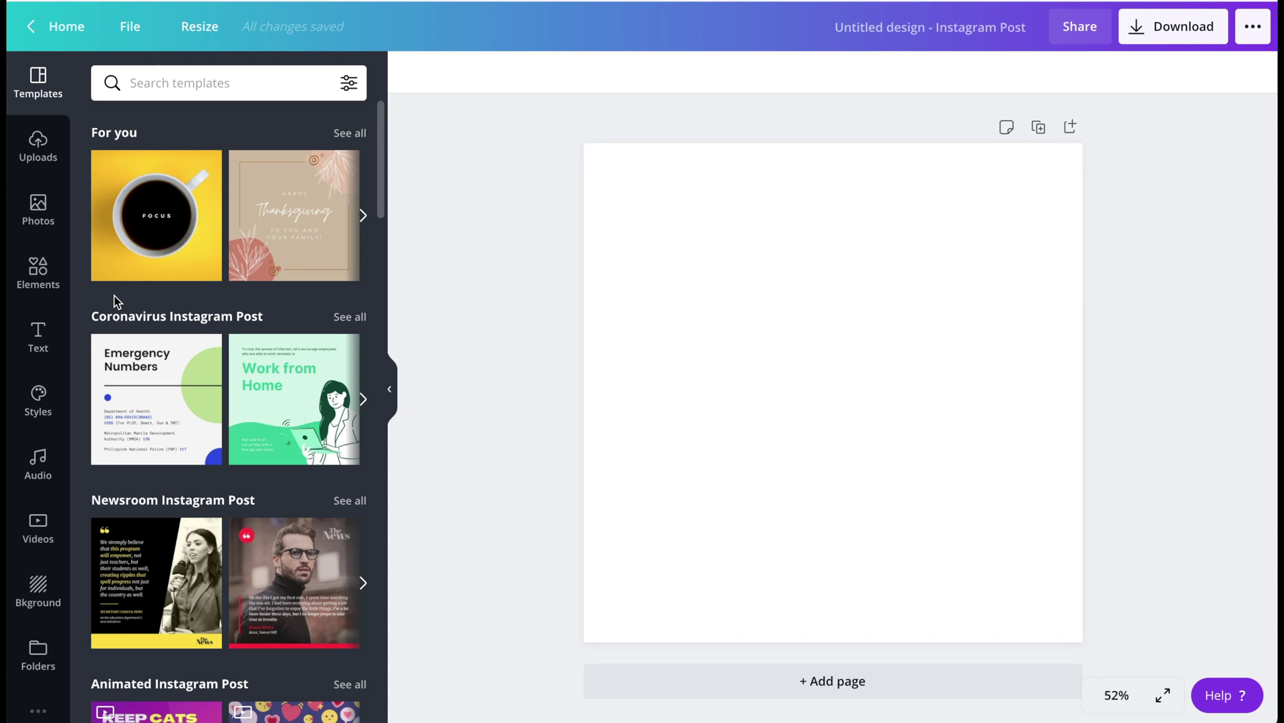
Set the page background to the light orange swatch.
{"action": "left_click", "coordinate": [38, 587]}
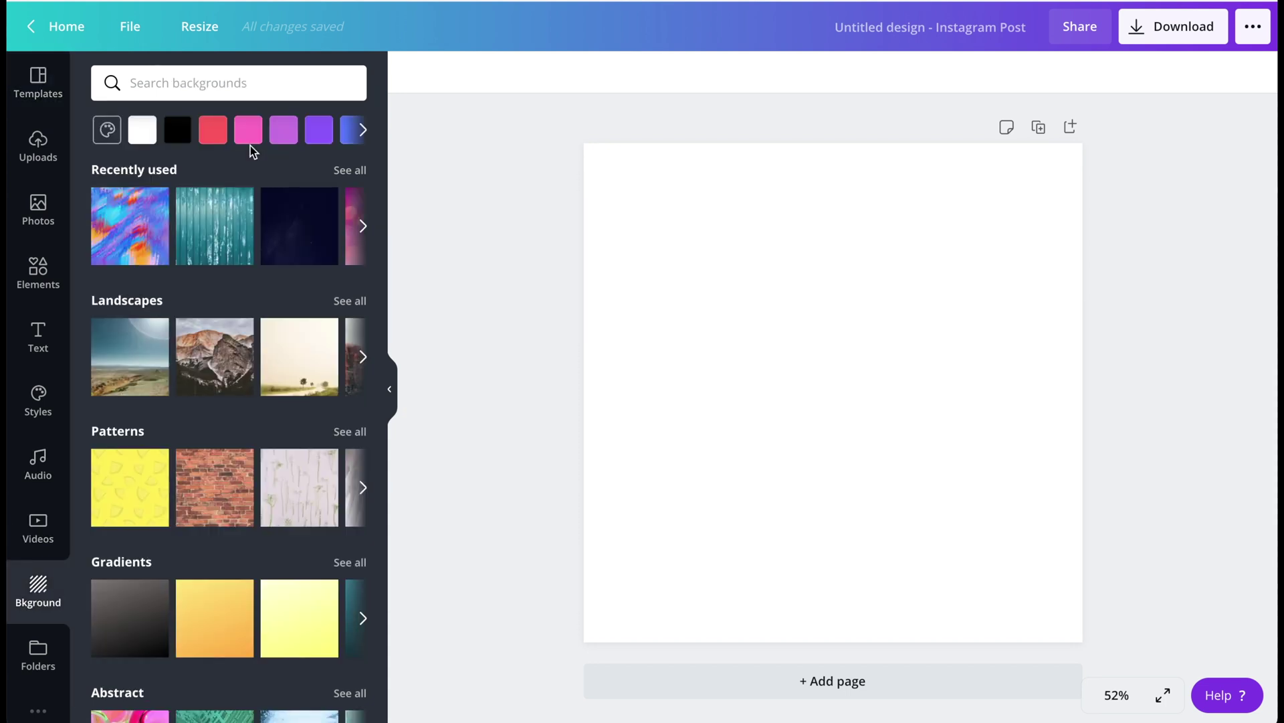
{"action": "left_click", "coordinate": [284, 130]}
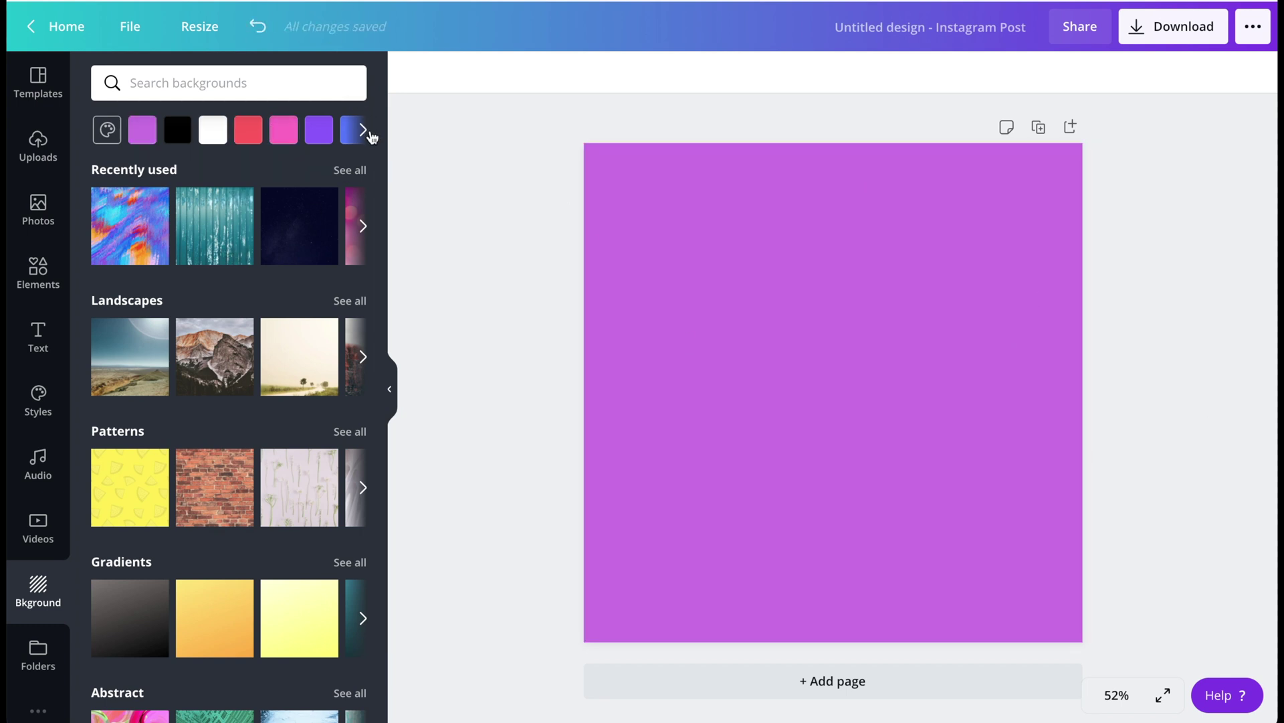
{"action": "left_click", "coordinate": [363, 130]}
{"action": "left_click", "coordinate": [328, 134]}
{"action": "left_click", "coordinate": [319, 134]}
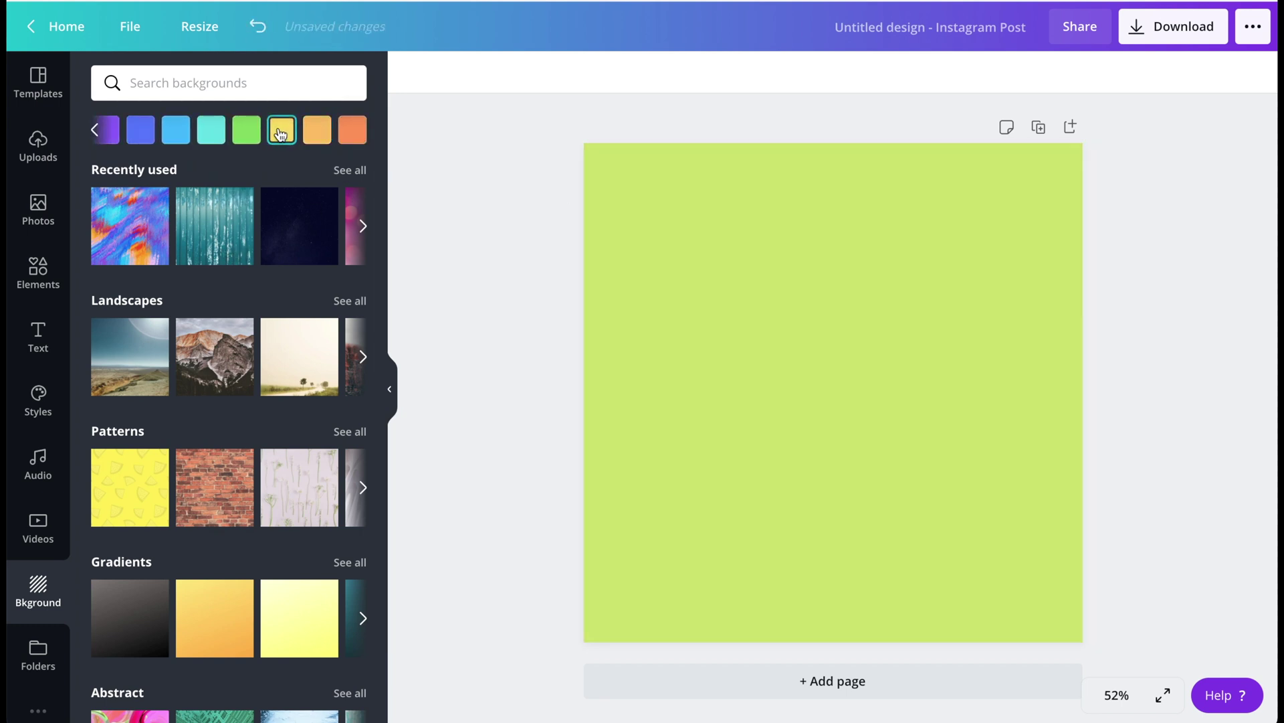
{"action": "left_click", "coordinate": [314, 133]}
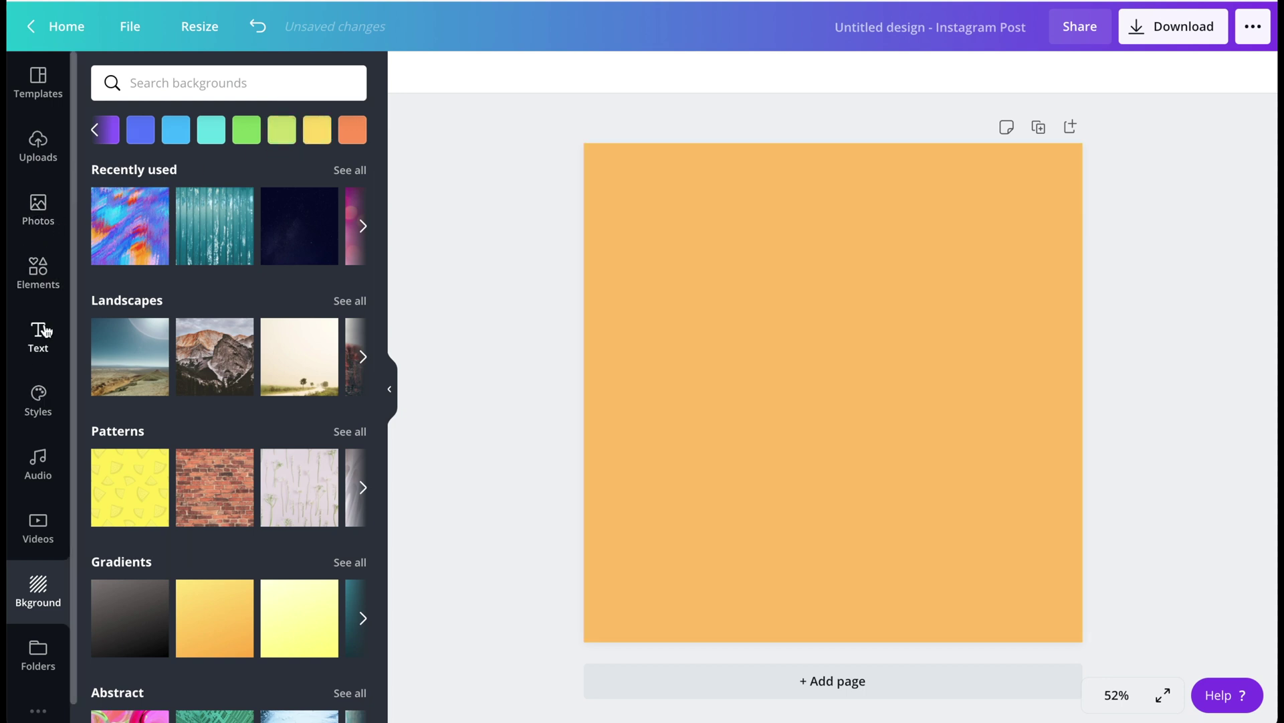
Add a heading reading 'PLACEHOLDER' and enlarge it to size 60.5.
{"action": "left_click", "coordinate": [41, 331]}
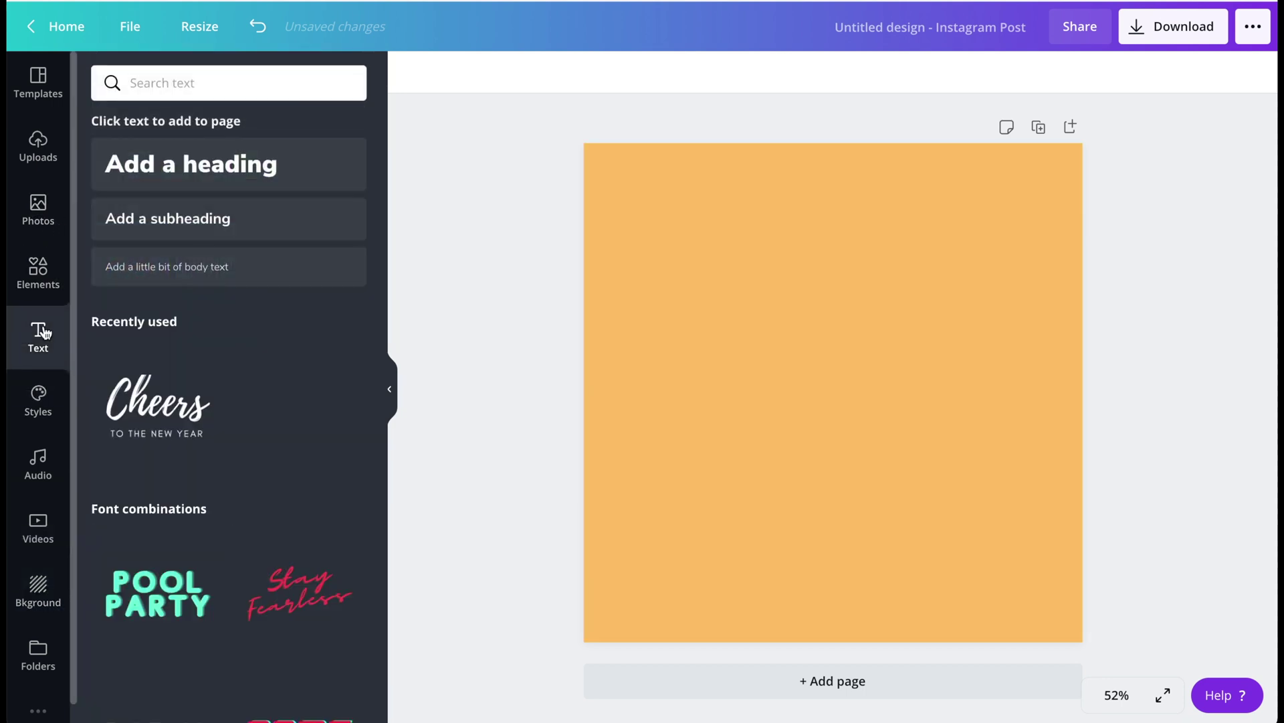
{"action": "left_click_drag", "start_coordinate": [207, 160], "coordinate": [849, 376]}
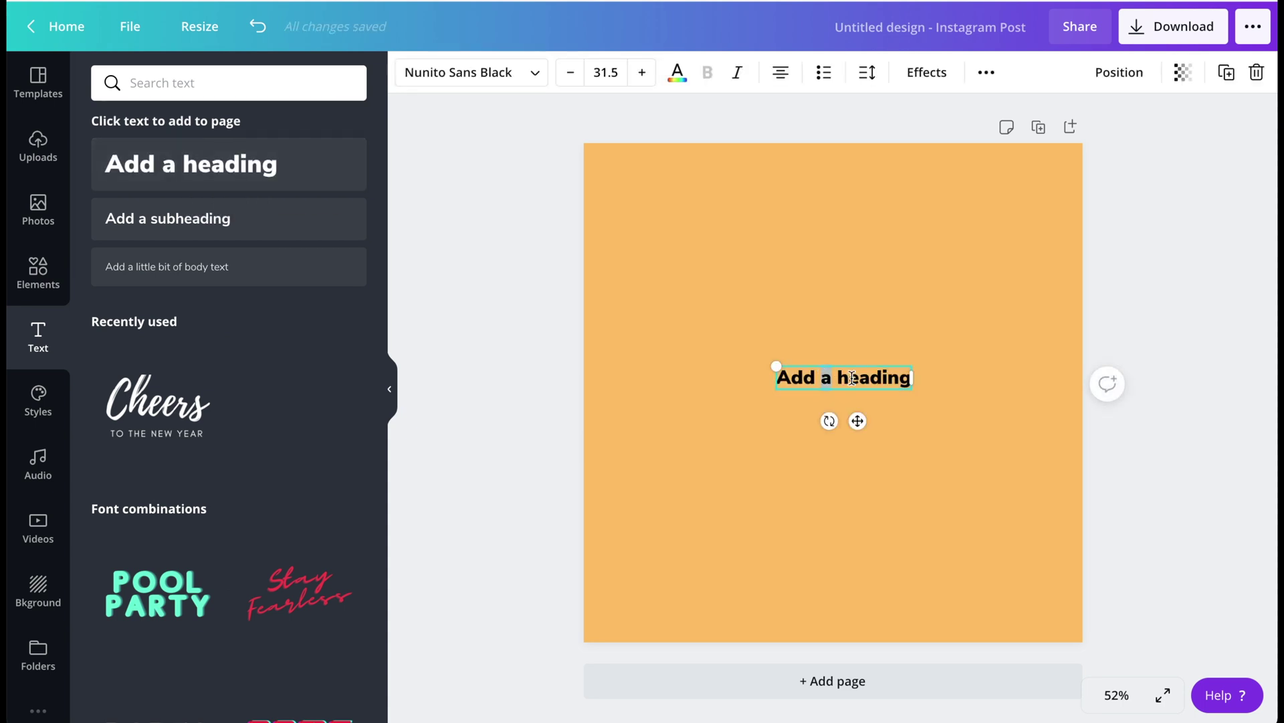
{"action": "type", "text": "PLACEHOLDER"}
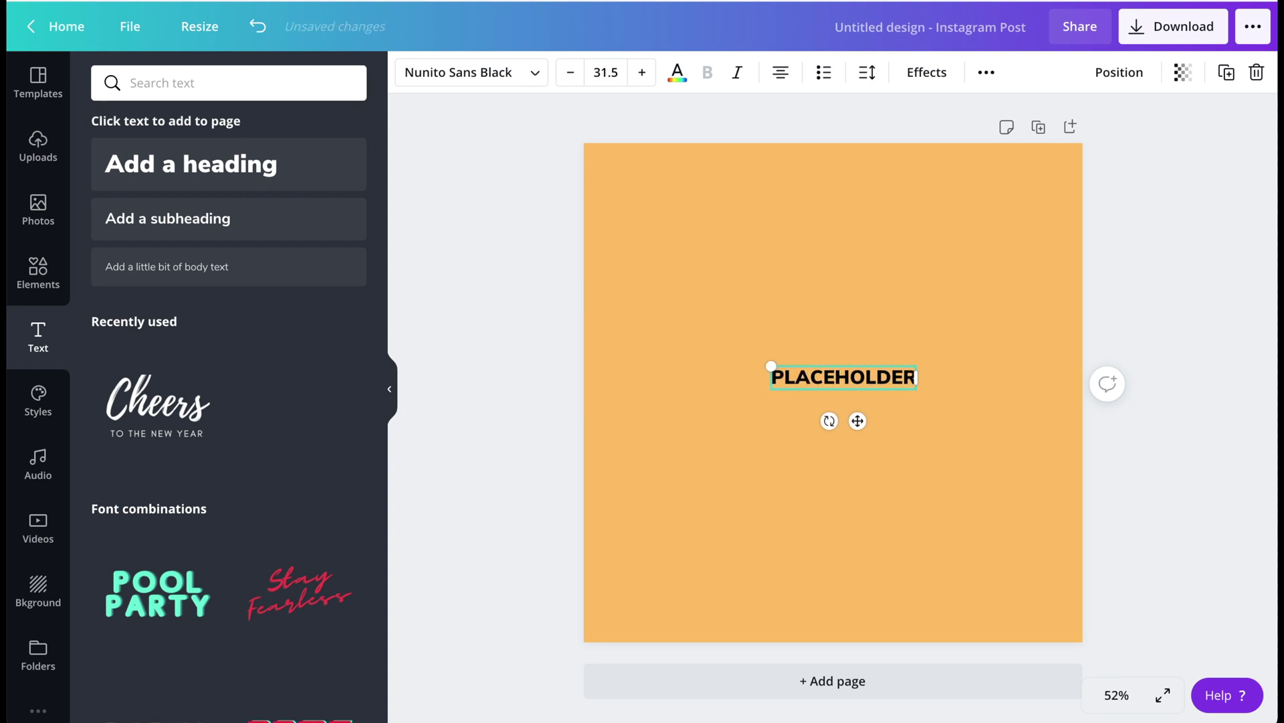
{"action": "left_click", "coordinate": [641, 73]}
{"action": "left_click", "coordinate": [641, 72]}
{"action": "left_click", "coordinate": [641, 73]}
{"action": "left_click", "coordinate": [642, 72]}
{"action": "left_click", "coordinate": [642, 72]}
{"action": "left_click", "coordinate": [642, 72]}
{"action": "left_click", "coordinate": [641, 72]}
{"action": "left_click", "coordinate": [642, 73]}
{"action": "left_click", "coordinate": [641, 72]}
{"action": "left_click", "coordinate": [642, 73]}
{"action": "left_click", "coordinate": [642, 72]}
{"action": "left_click", "coordinate": [642, 73]}
{"action": "left_click", "coordinate": [642, 72]}
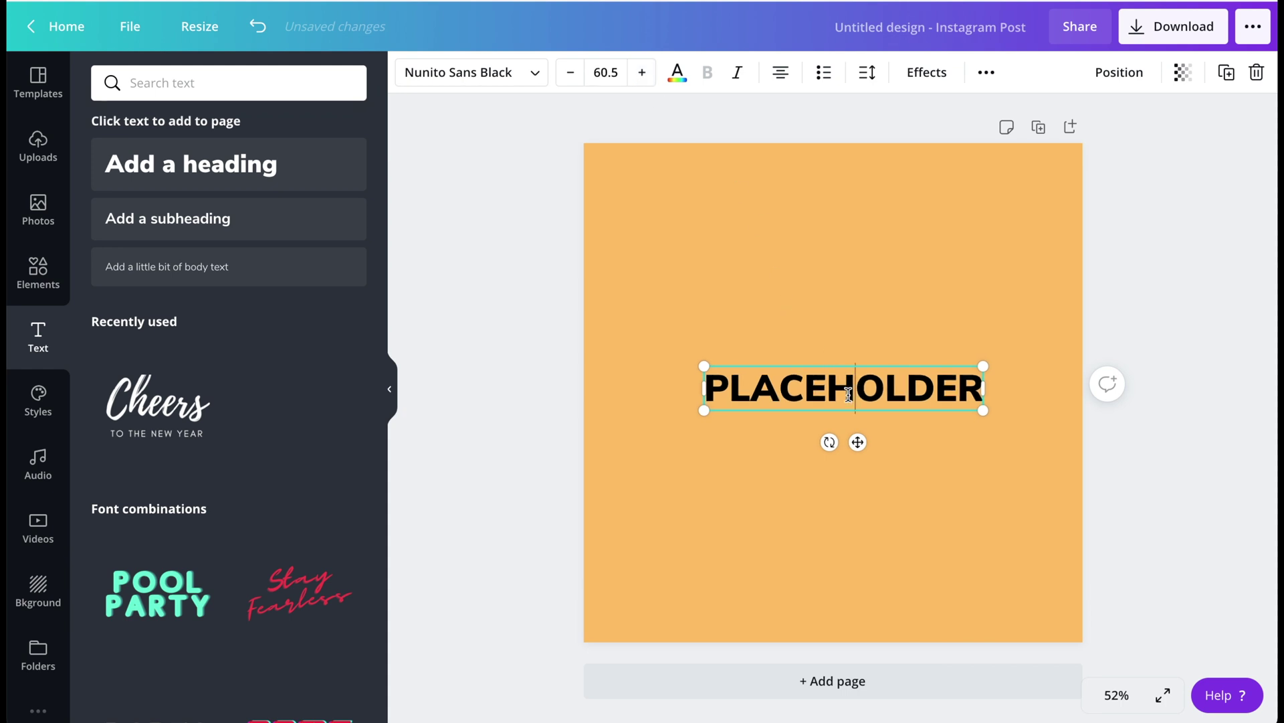
Snap the PLACEHOLDER heading to the exact centre of the page.
{"action": "left_click", "coordinate": [940, 309]}
{"action": "left_click", "coordinate": [842, 396]}
{"action": "left_click_drag", "start_coordinate": [841, 396], "coordinate": [831, 401]}
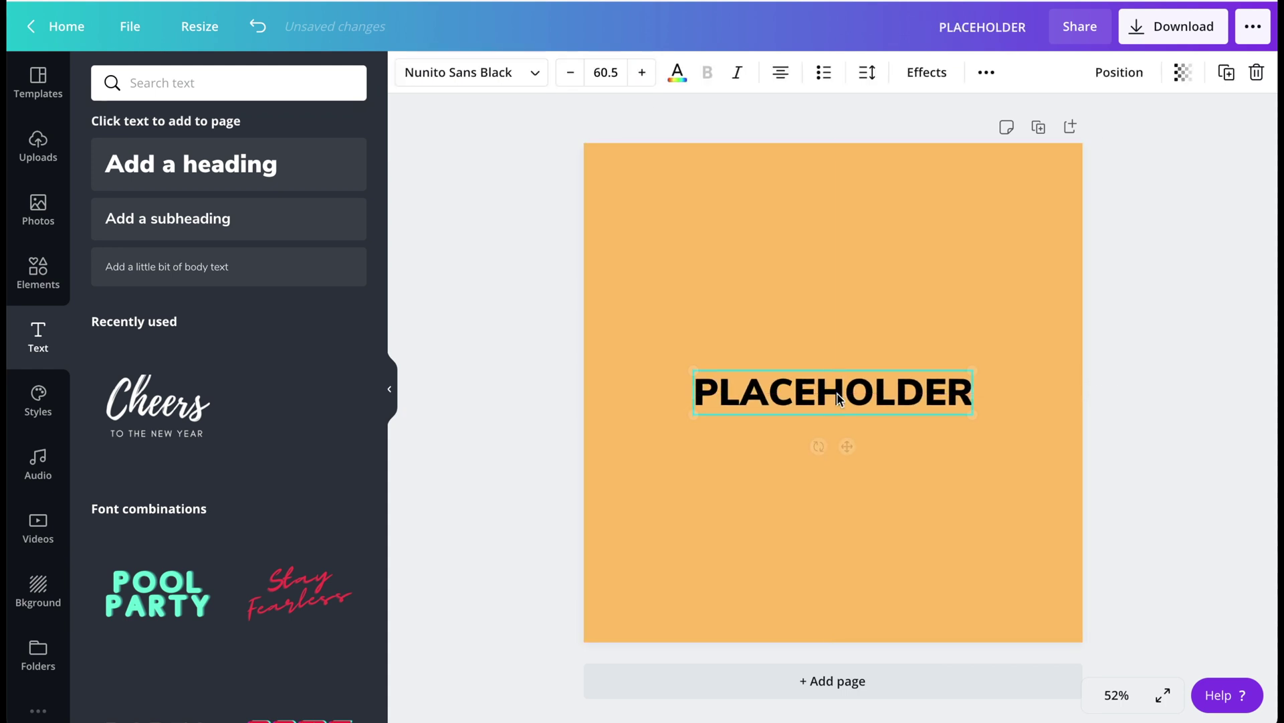
{"action": "left_click", "coordinate": [1152, 262]}
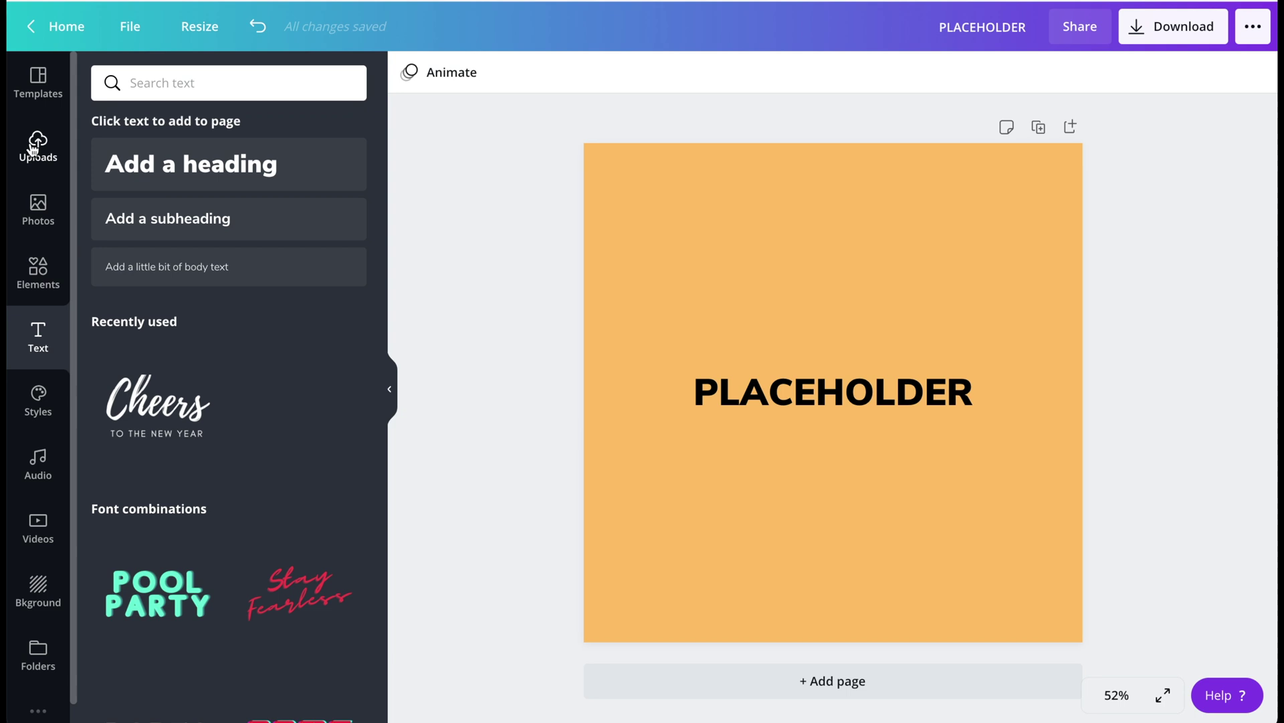
Place the uploaded white TIM QUEEN image at the page bottom as a small logo.
{"action": "left_click", "coordinate": [34, 148]}
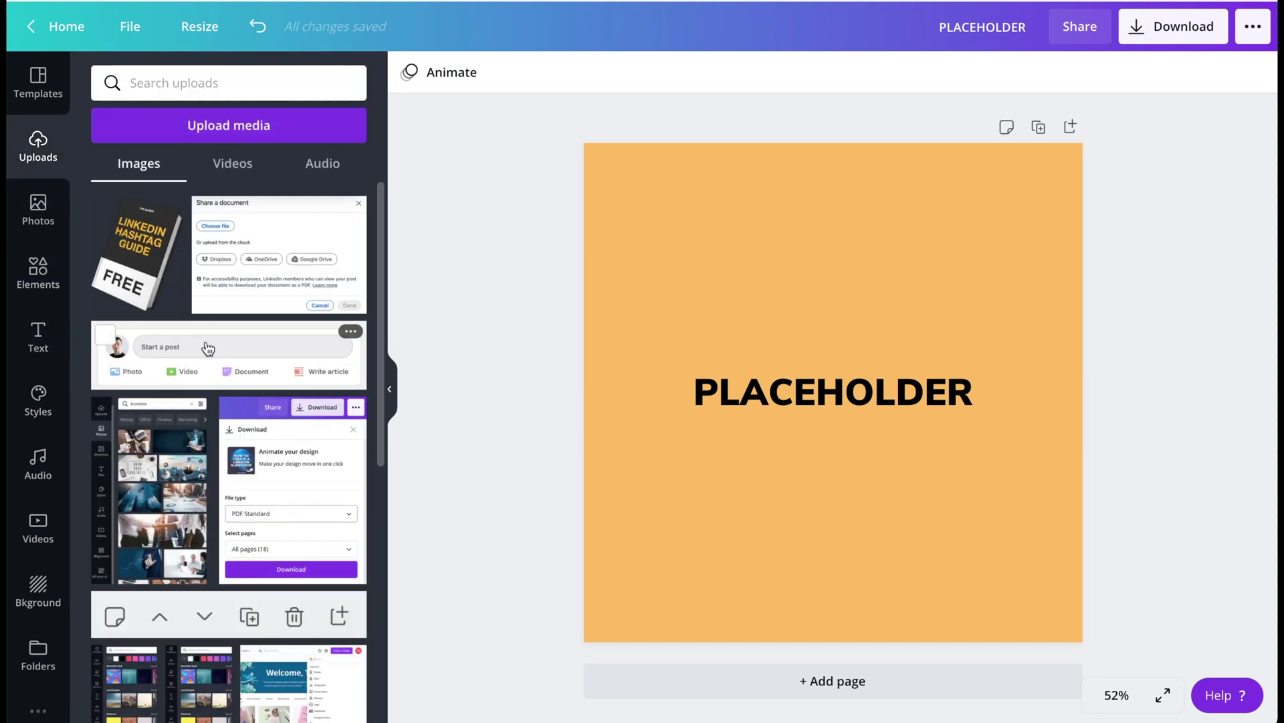
{"action": "scroll", "coordinate": [207, 348], "scroll_direction": "down", "scroll_amount": 6}
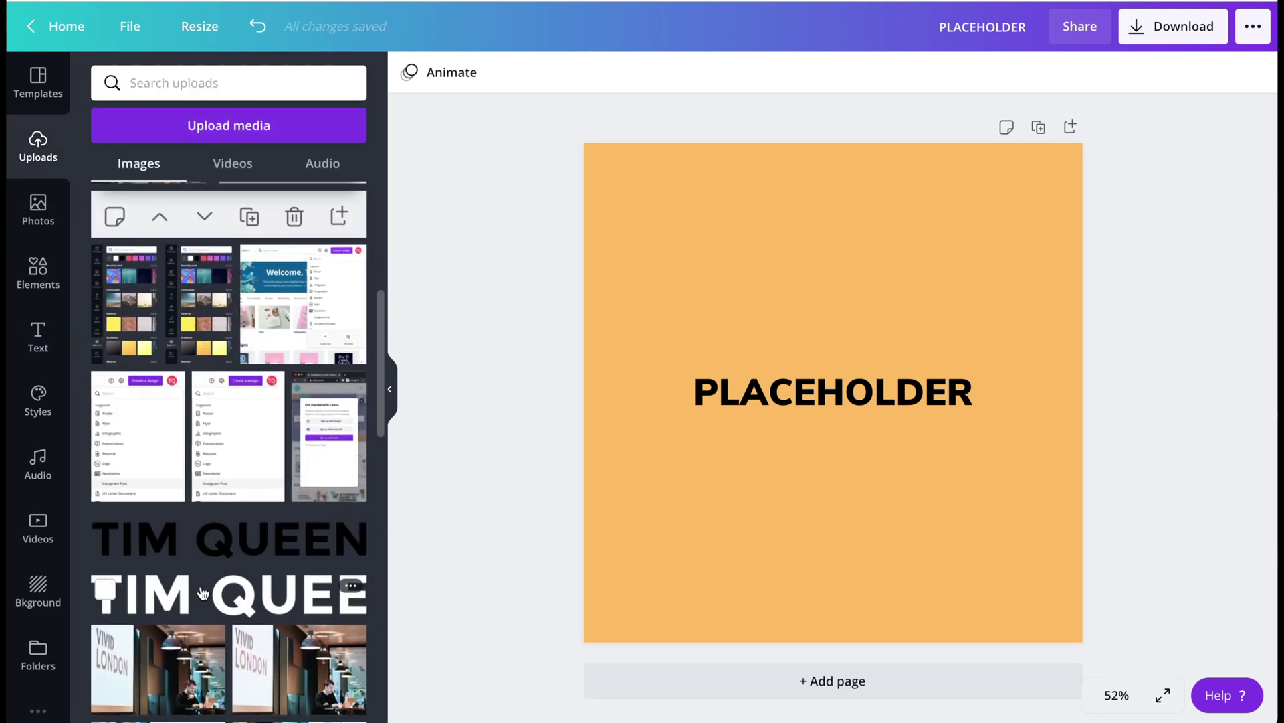
{"action": "left_click_drag", "start_coordinate": [200, 593], "coordinate": [699, 584]}
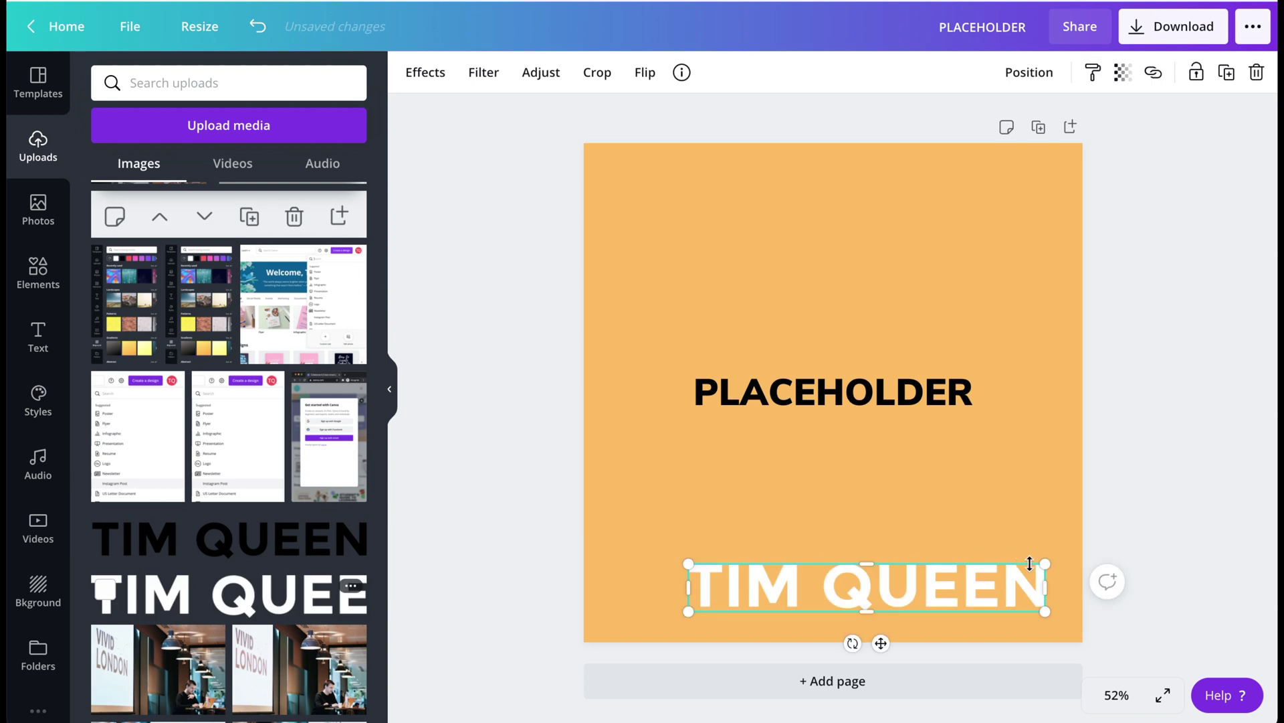
{"action": "left_click_drag", "start_coordinate": [1051, 564], "coordinate": [824, 610]}
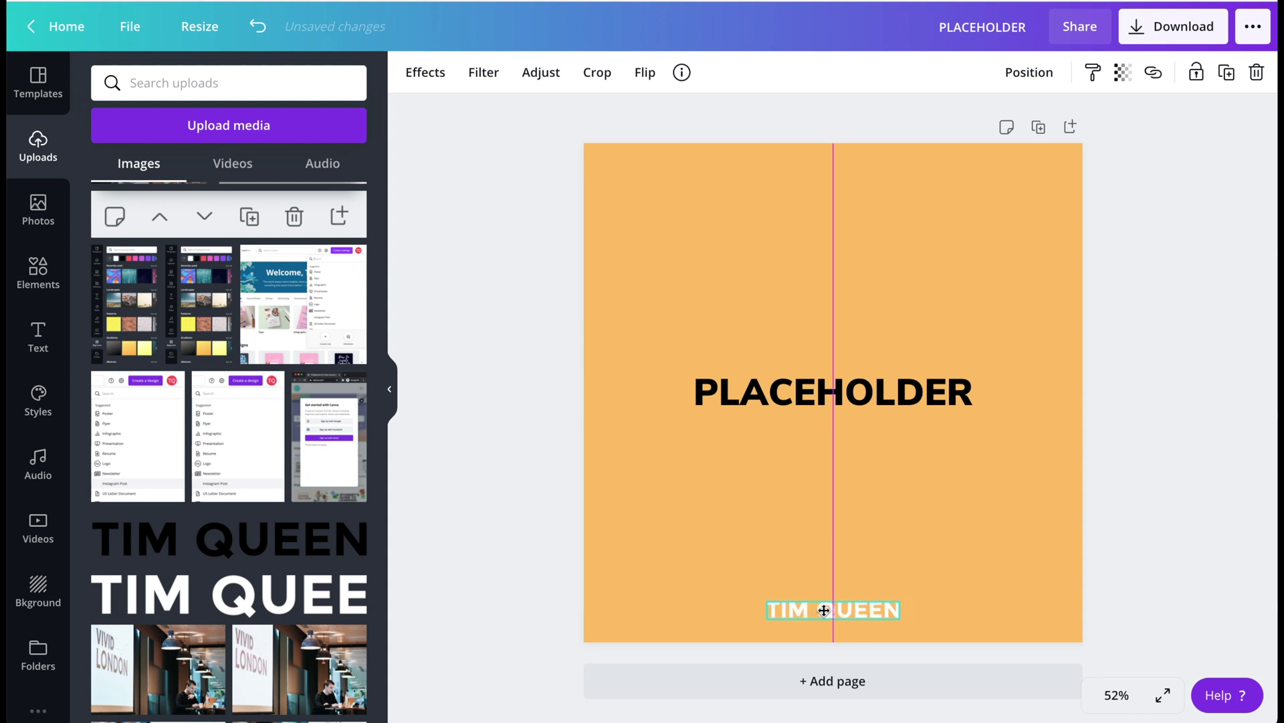
{"action": "left_click", "coordinate": [1161, 404]}
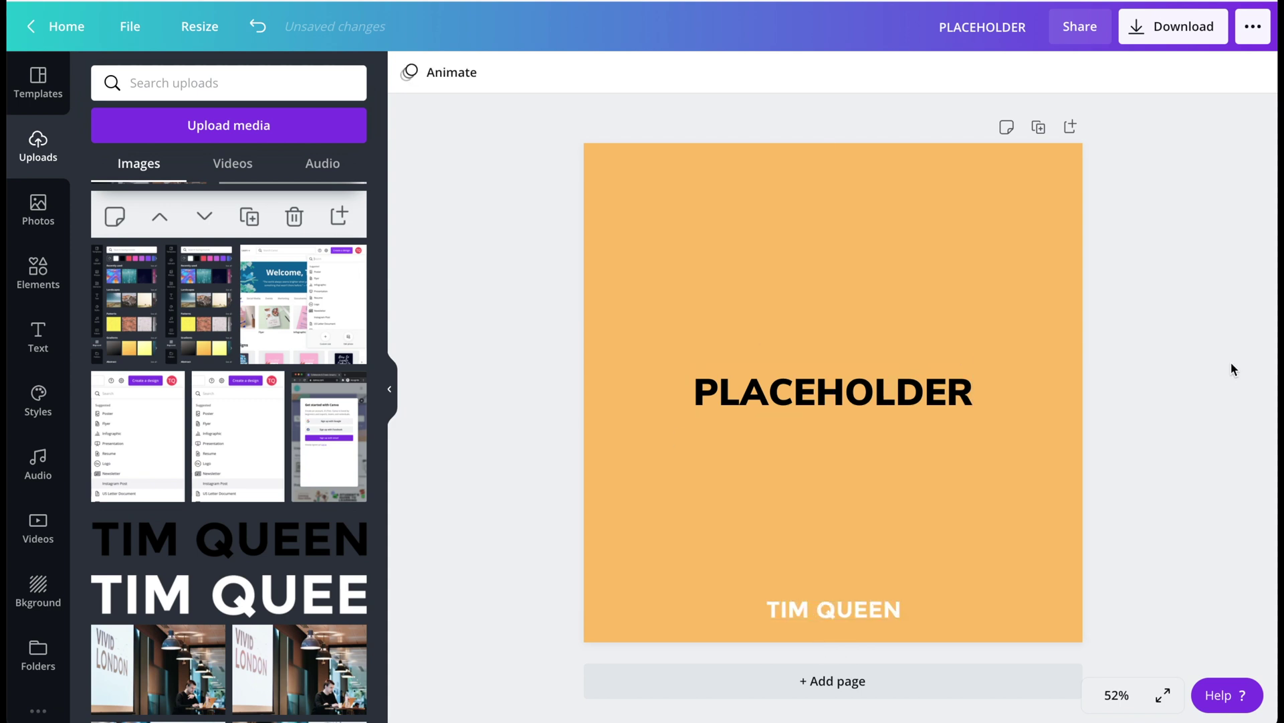
Add a grid pattern from Elements and stretch it to cover the full 1080×1080 page.
{"action": "left_click", "coordinate": [38, 272]}
{"action": "left_click_drag", "start_coordinate": [134, 200], "coordinate": [754, 252]}
{"action": "left_click_drag", "start_coordinate": [780, 295], "coordinate": [663, 225]}
{"action": "left_click_drag", "start_coordinate": [784, 342], "coordinate": [1175, 539]}
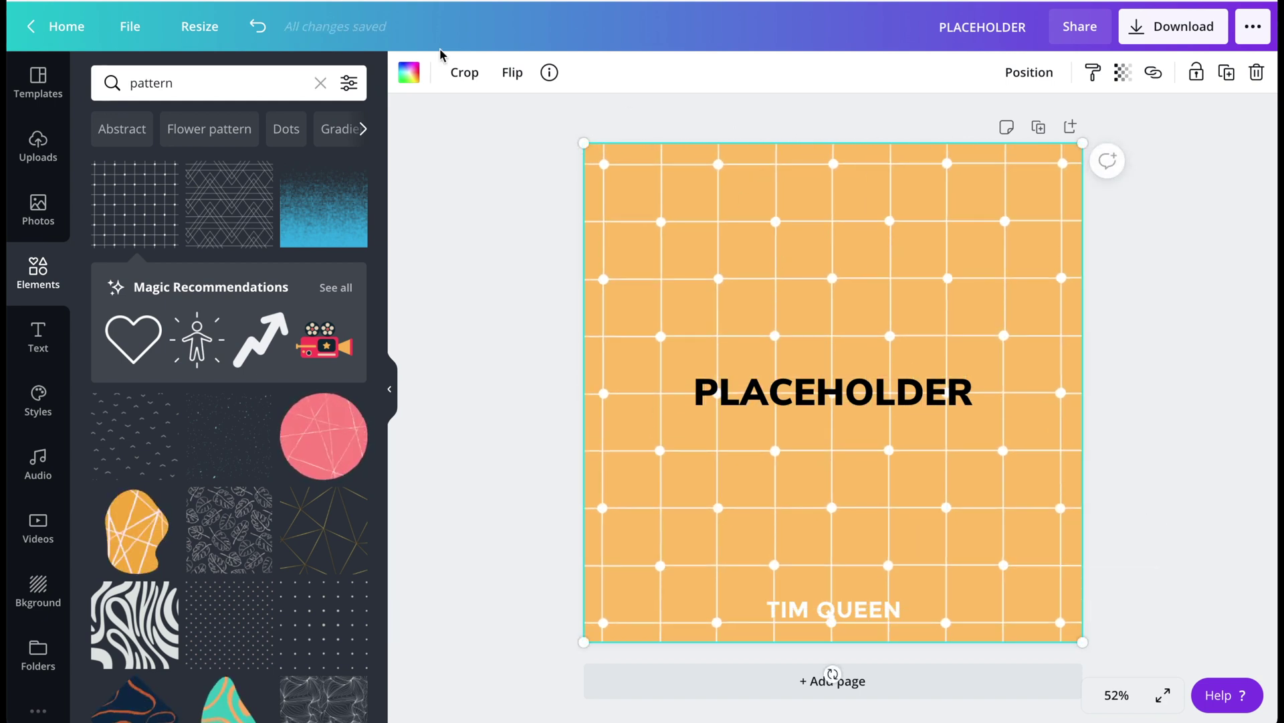
Set the grid pattern's transparency to 19, then review the heading's Position options.
{"action": "left_click", "coordinate": [1125, 72]}
{"action": "left_click_drag", "start_coordinate": [1014, 125], "coordinate": [975, 129]}
{"action": "left_click", "coordinate": [1207, 190]}
{"action": "left_click", "coordinate": [1007, 234]}
{"action": "left_click", "coordinate": [923, 385]}
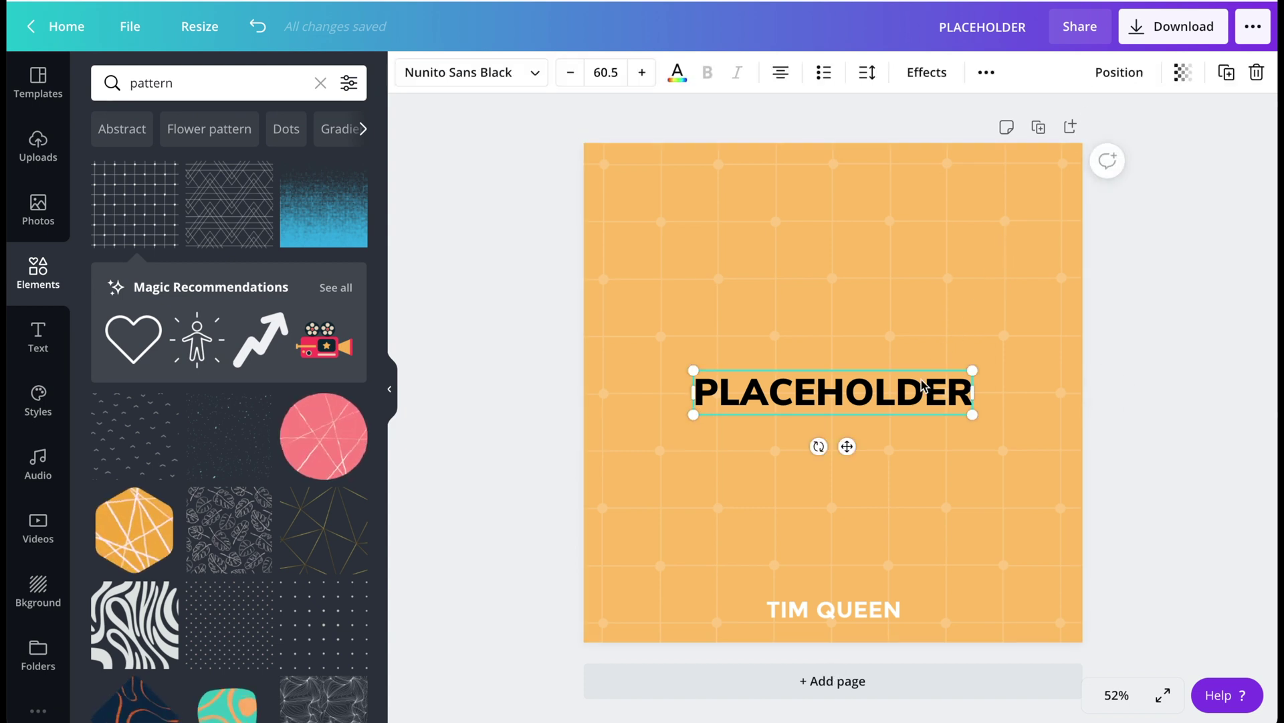
{"action": "left_click", "coordinate": [1117, 73]}
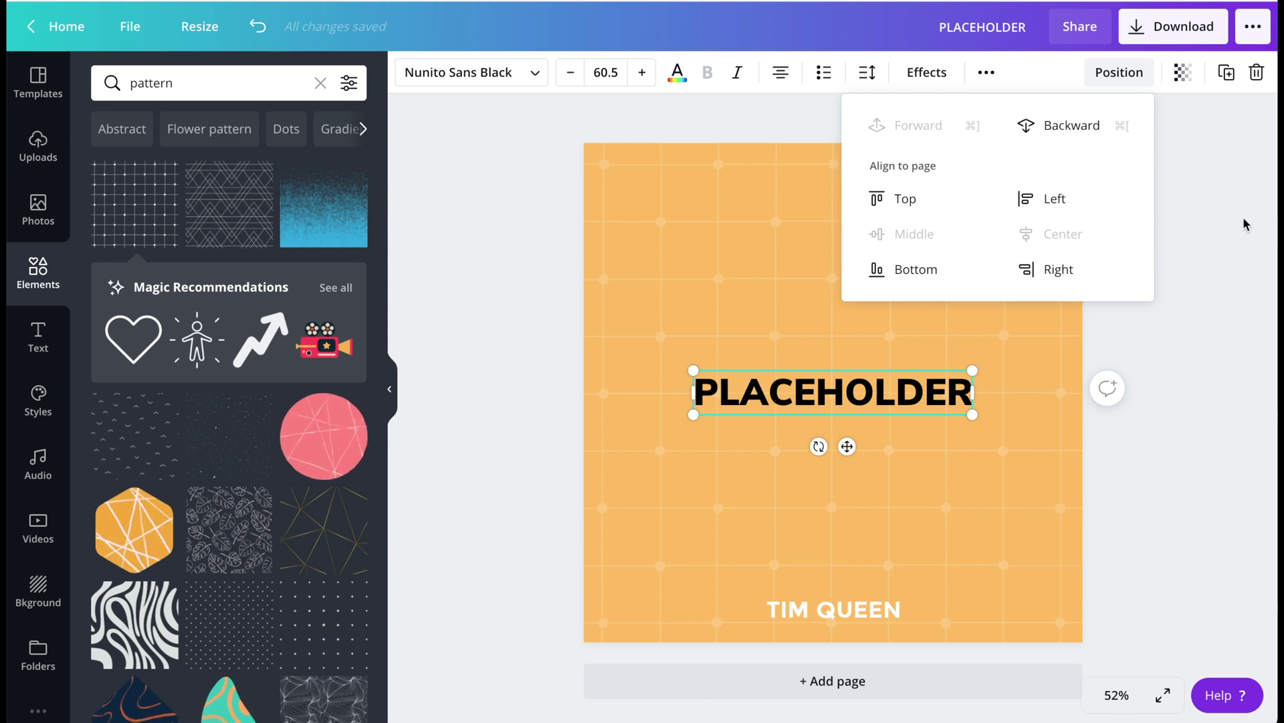
{"action": "left_click", "coordinate": [1215, 237]}
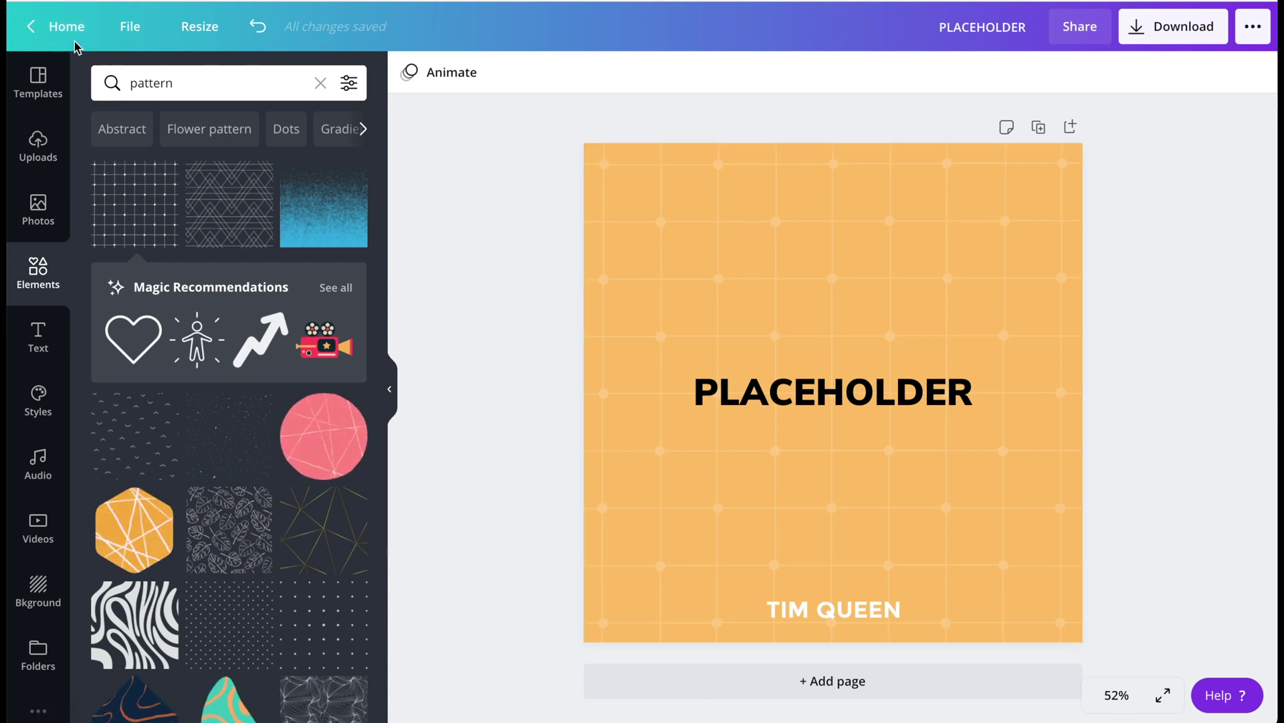
Make a copy of PLACEHOLDER from All your designs and open 'Copy of PLACEHOLDER'.
{"action": "left_click", "coordinate": [53, 28]}
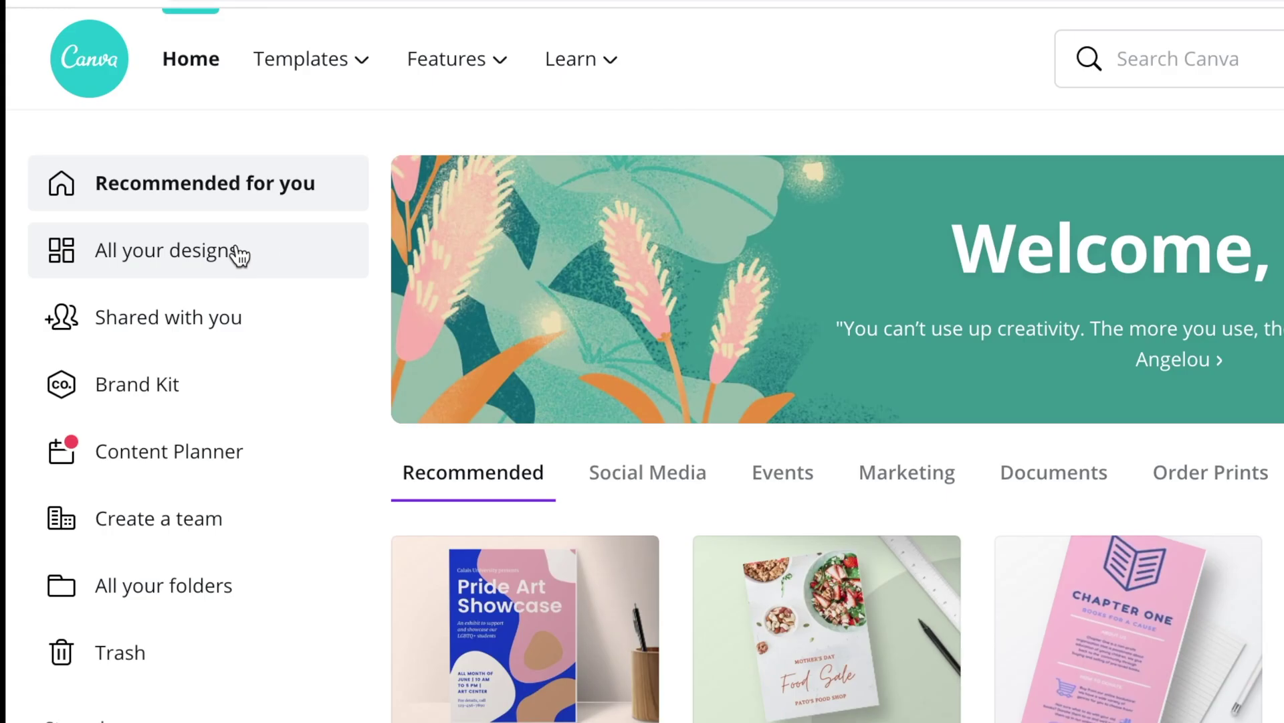
{"action": "left_click", "coordinate": [153, 158]}
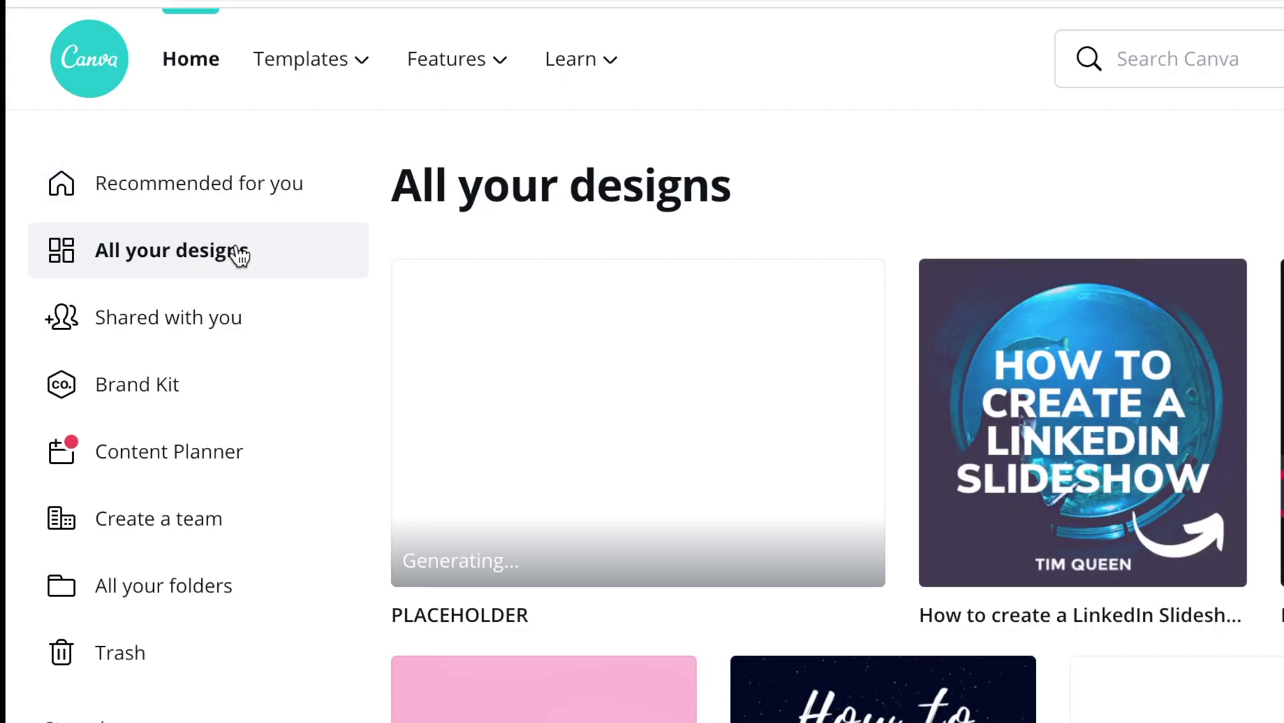
{"action": "mouse_move", "coordinate": [840, 315]}
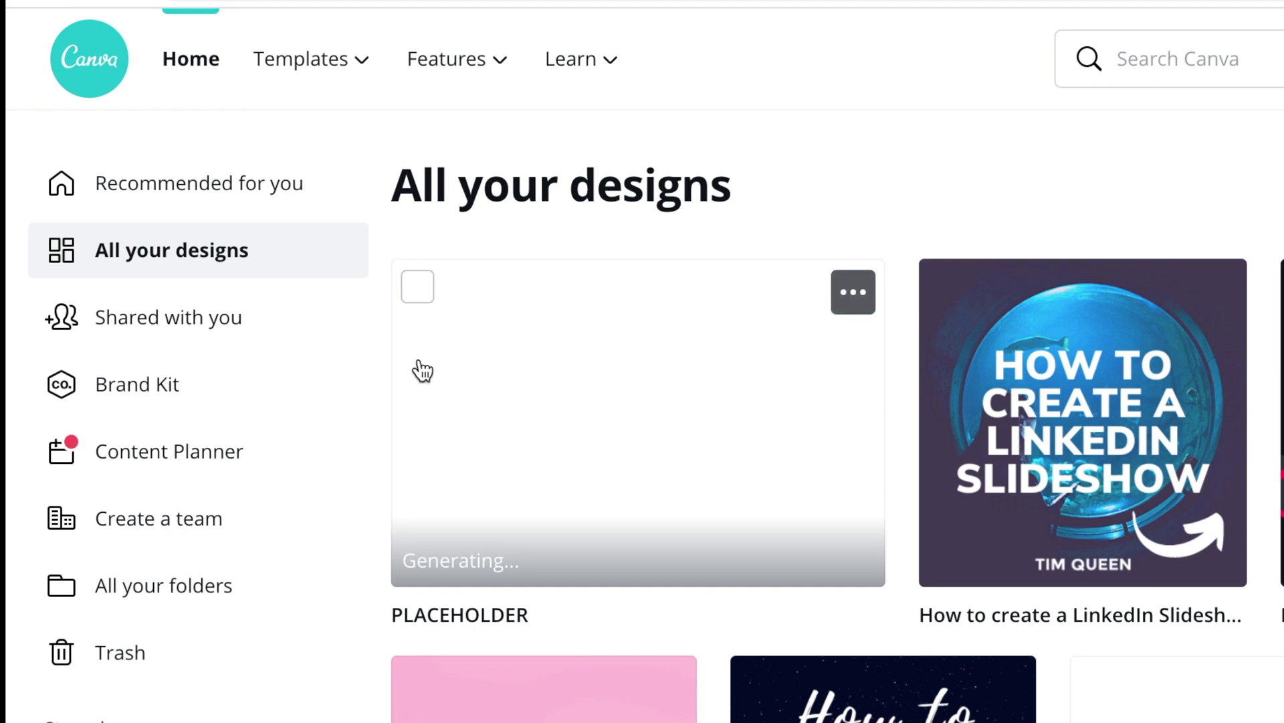
{"action": "left_click", "coordinate": [857, 292]}
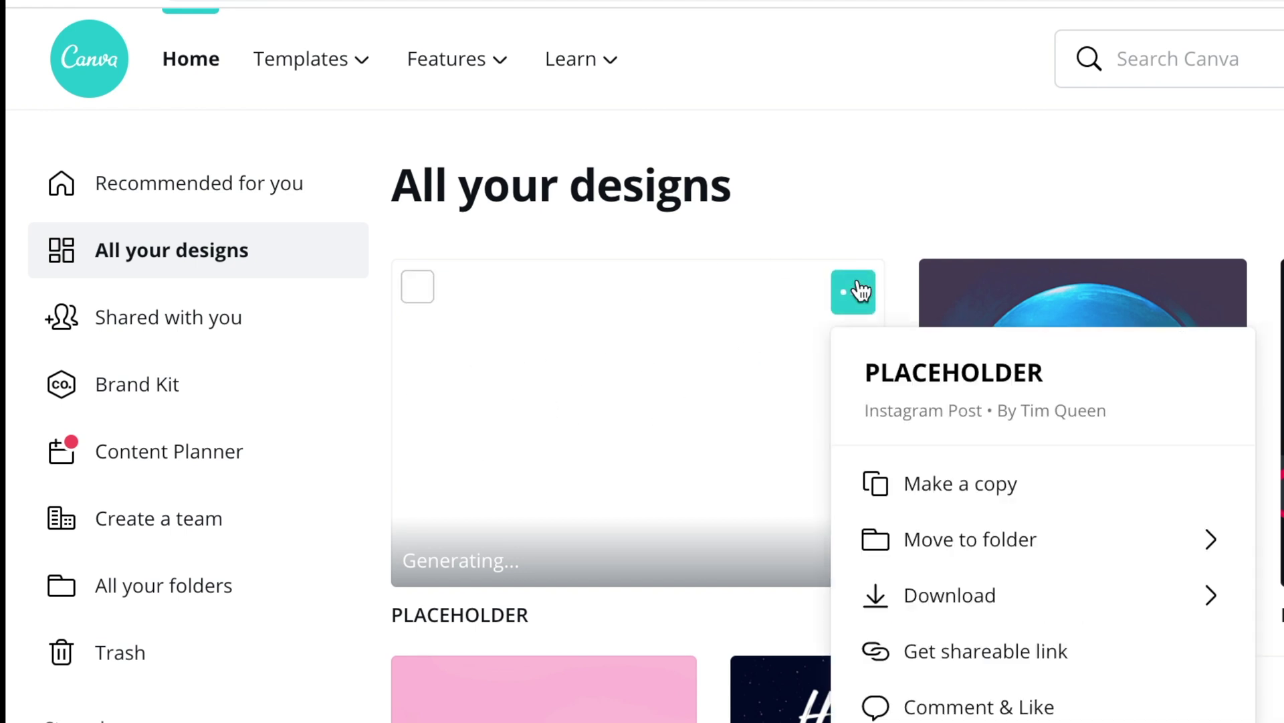
{"action": "left_click", "coordinate": [885, 477]}
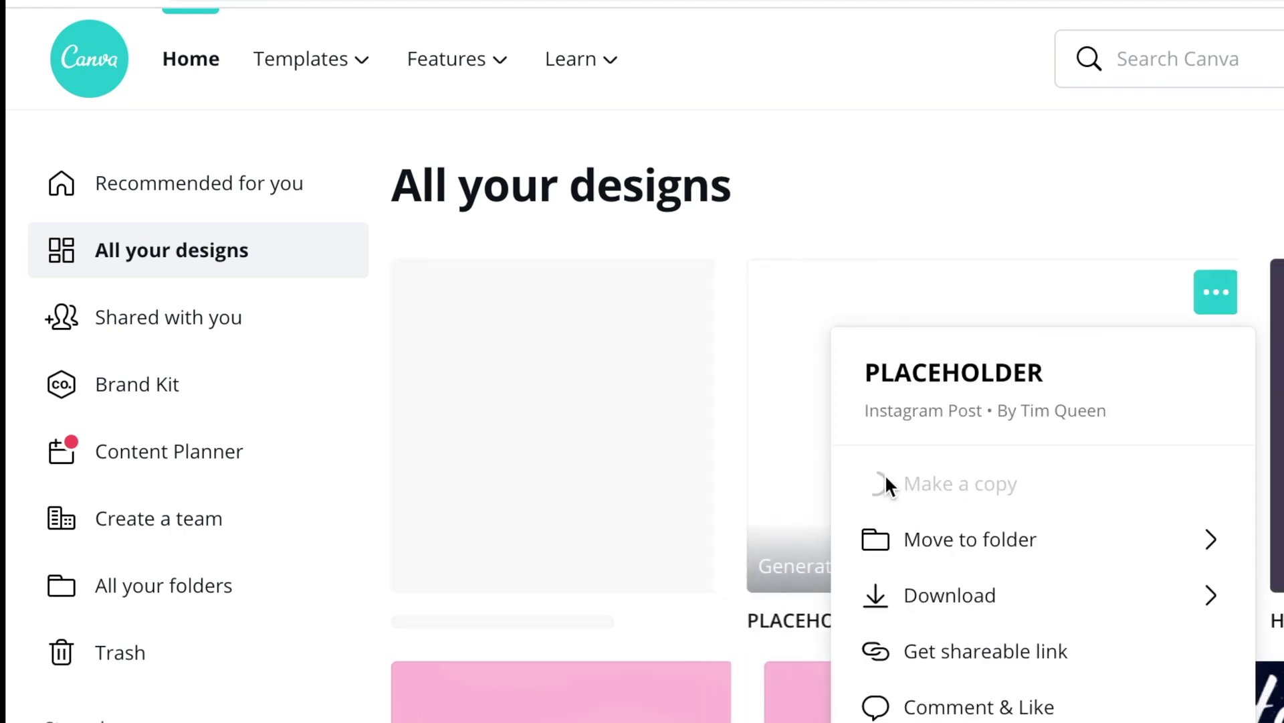
{"action": "left_click", "coordinate": [613, 447]}
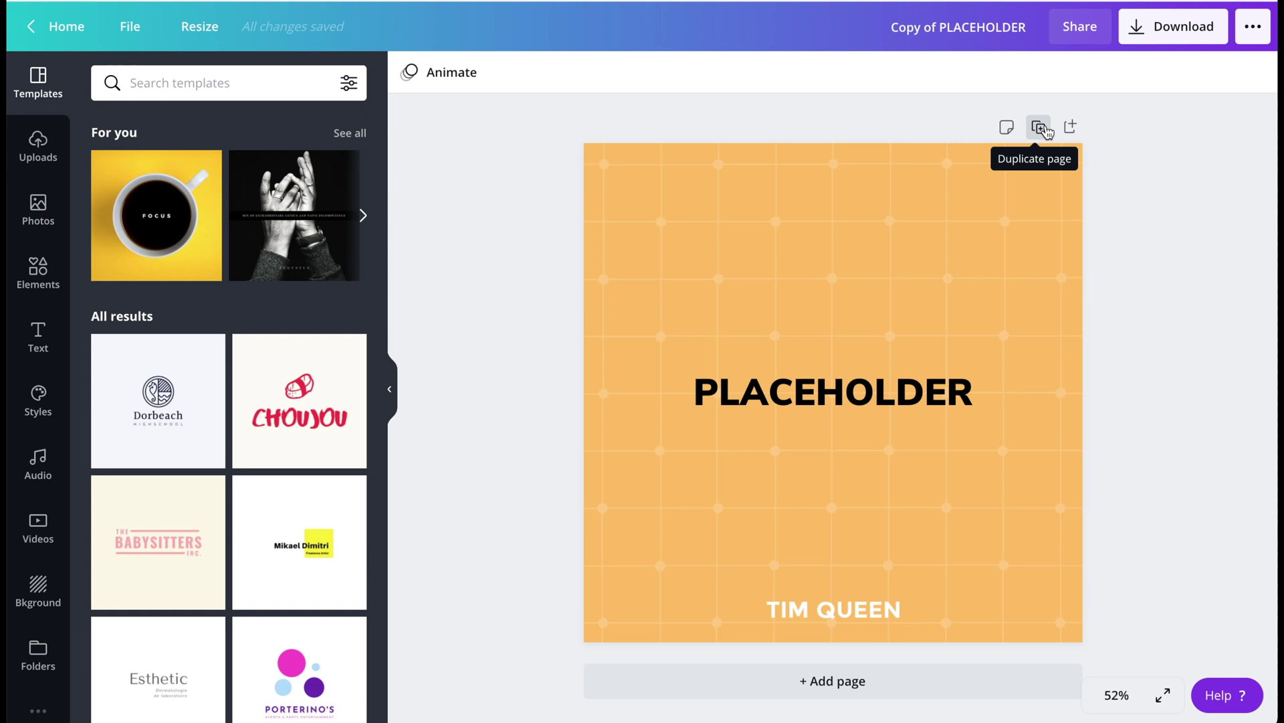
Duplicate the page twice and change page 2's heading to 'Tip #1'.
{"action": "left_click", "coordinate": [1045, 128]}
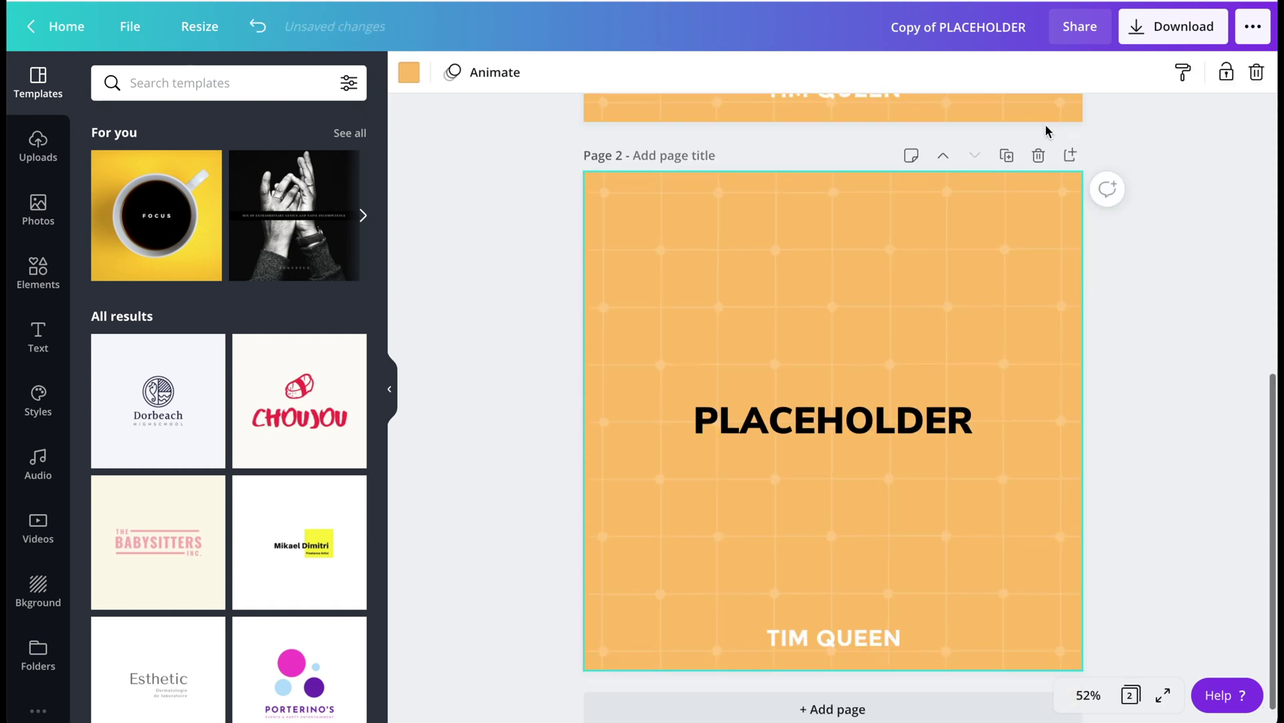
{"action": "left_click", "coordinate": [1007, 159]}
{"action": "scroll", "coordinate": [964, 289], "scroll_direction": "up", "scroll_amount": 10}
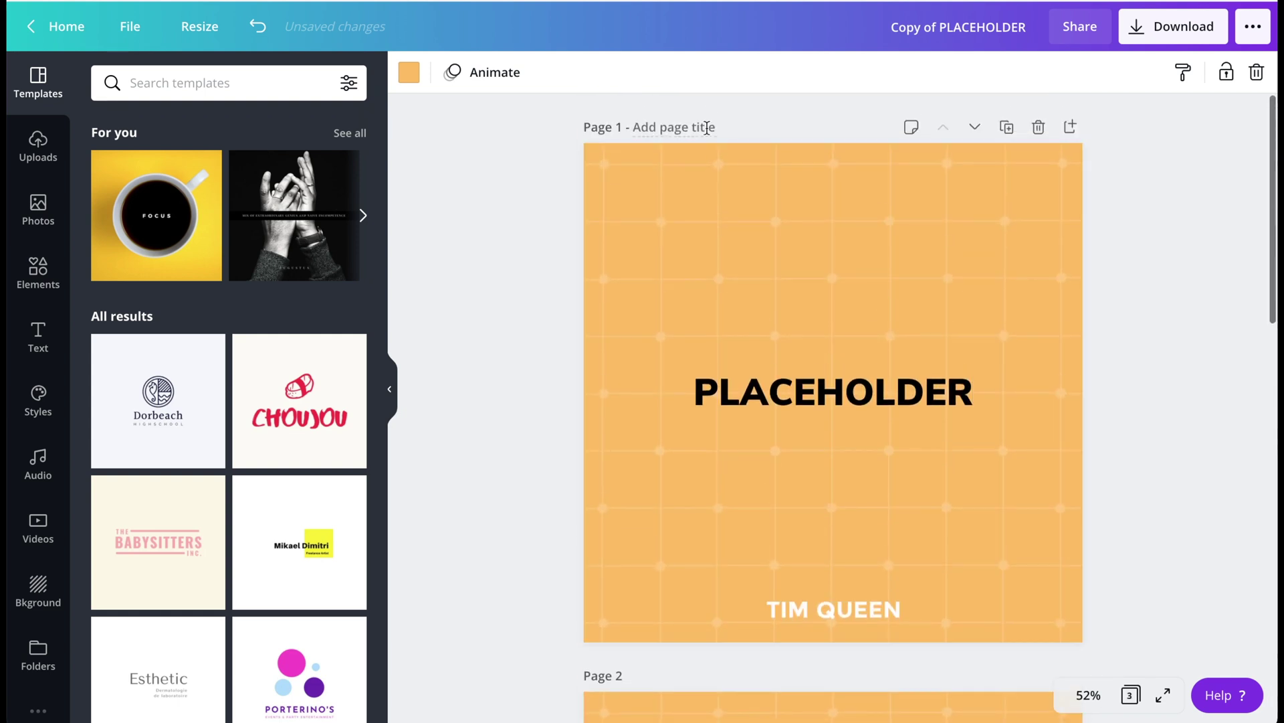
{"action": "double_click", "coordinate": [838, 396]}
{"action": "key", "text": "ctrl+a"}
{"action": "type", "text": "Page 1"}
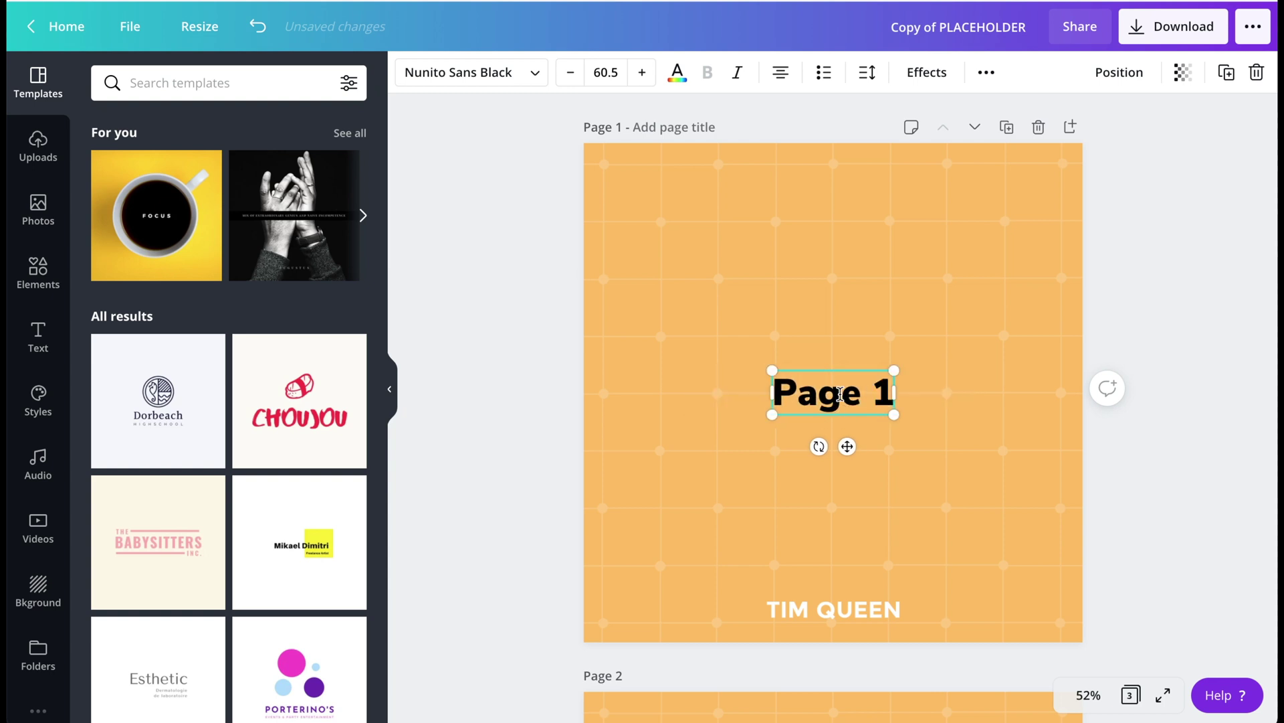
{"action": "scroll", "coordinate": [839, 395], "scroll_direction": "down", "scroll_amount": 5}
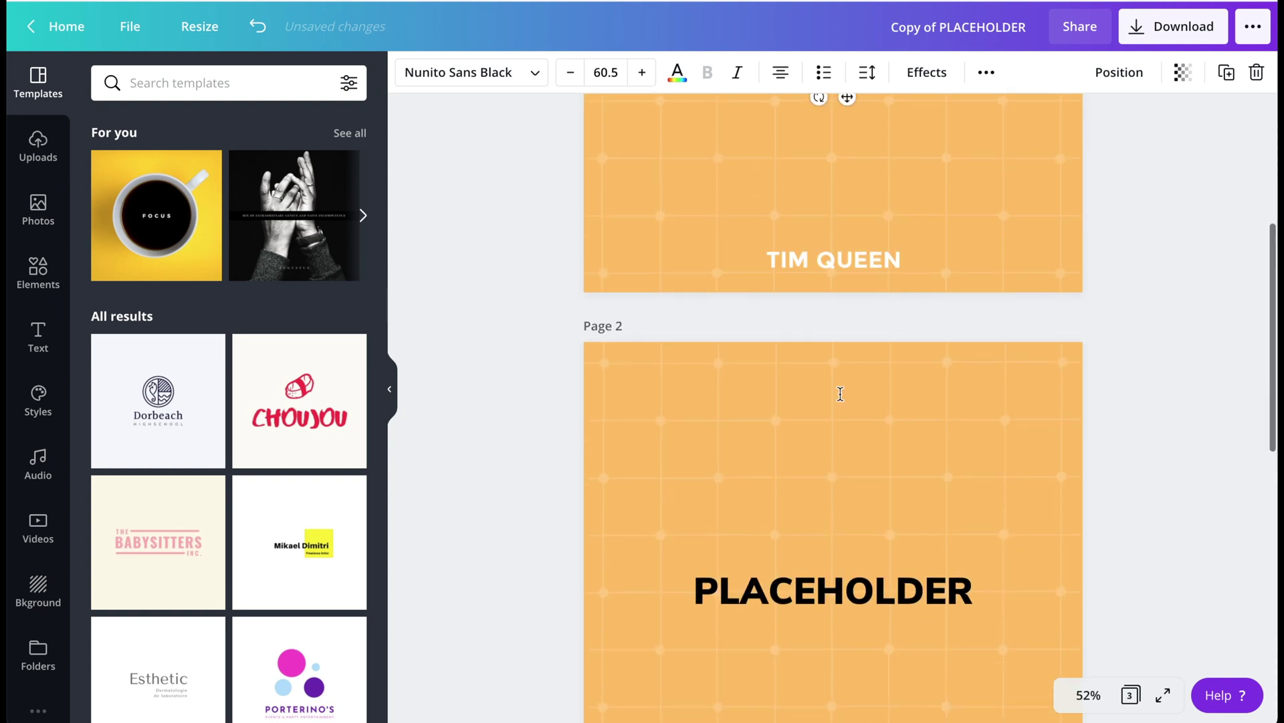
{"action": "double_click", "coordinate": [862, 600]}
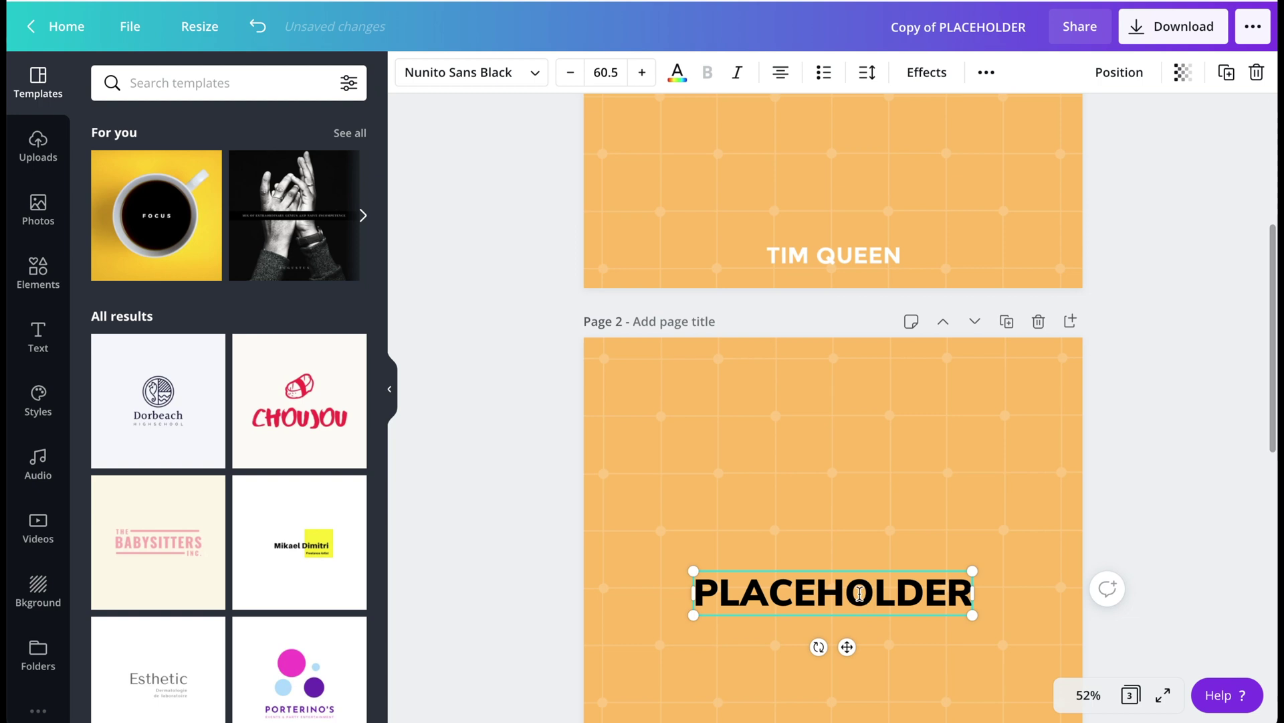
{"action": "key", "text": "ctrl+a"}
{"action": "type", "text": "Tip #1"}
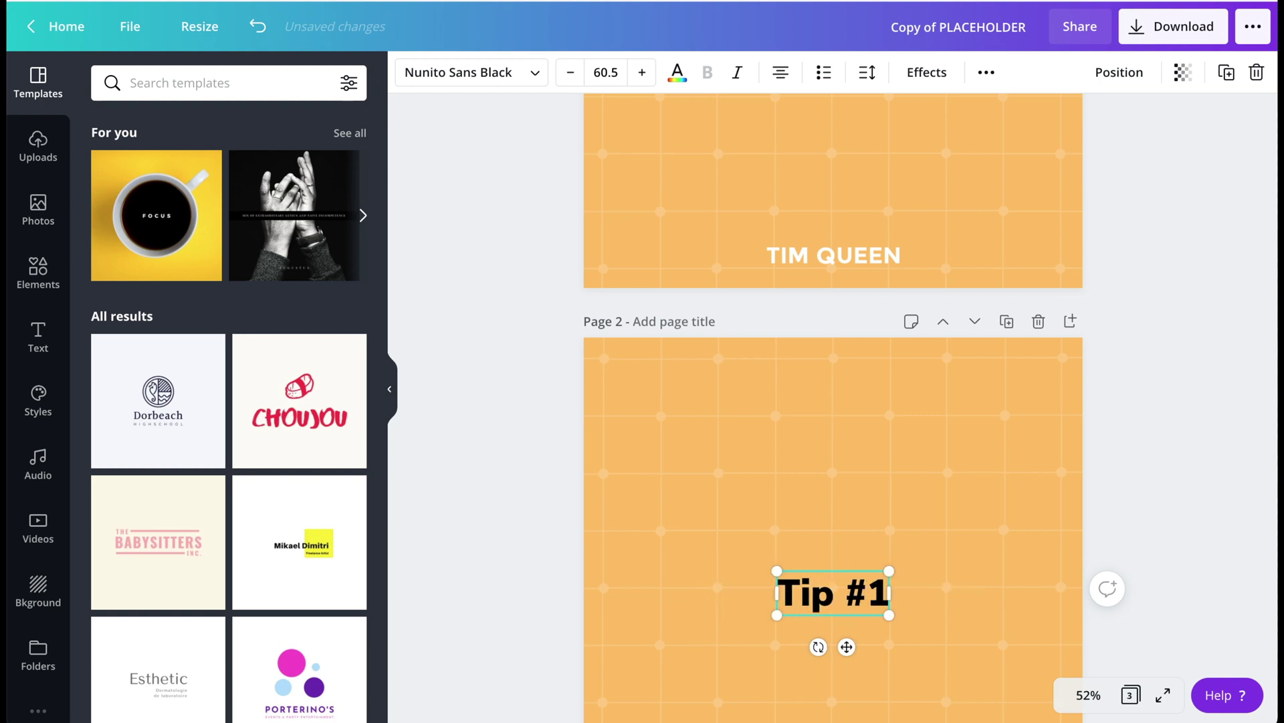
Retitle page 1 as two-line 'TITLE OF PRESENTATION' and centre it.
{"action": "scroll", "coordinate": [854, 559], "scroll_direction": "up", "scroll_amount": 5}
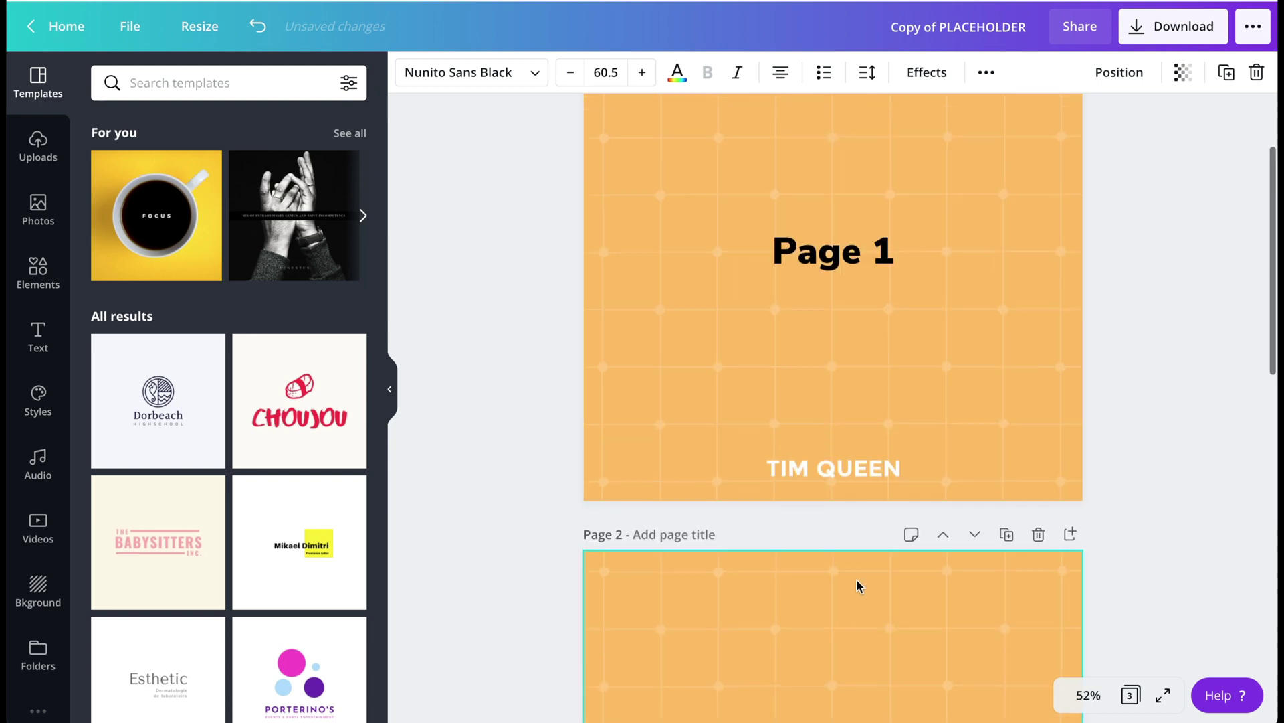
{"action": "left_click", "coordinate": [832, 375]}
{"action": "left_click", "coordinate": [833, 376]}
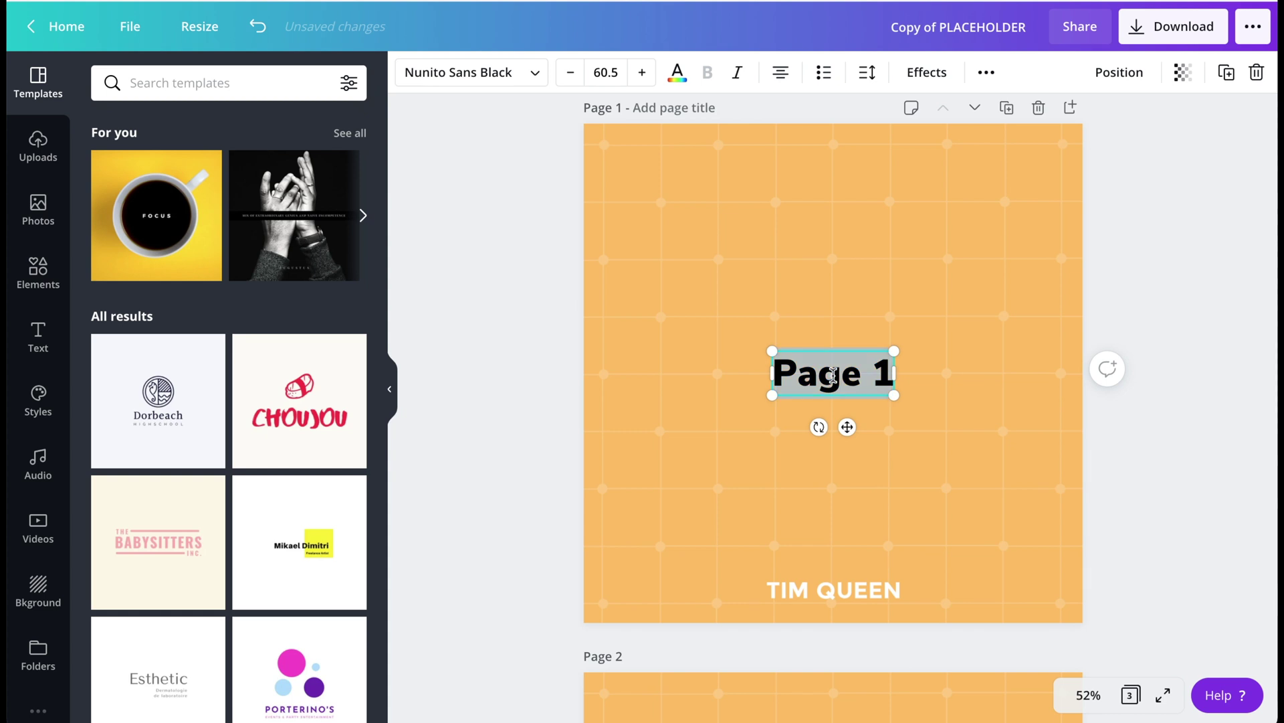
{"action": "type", "text": "TITLE OF"}
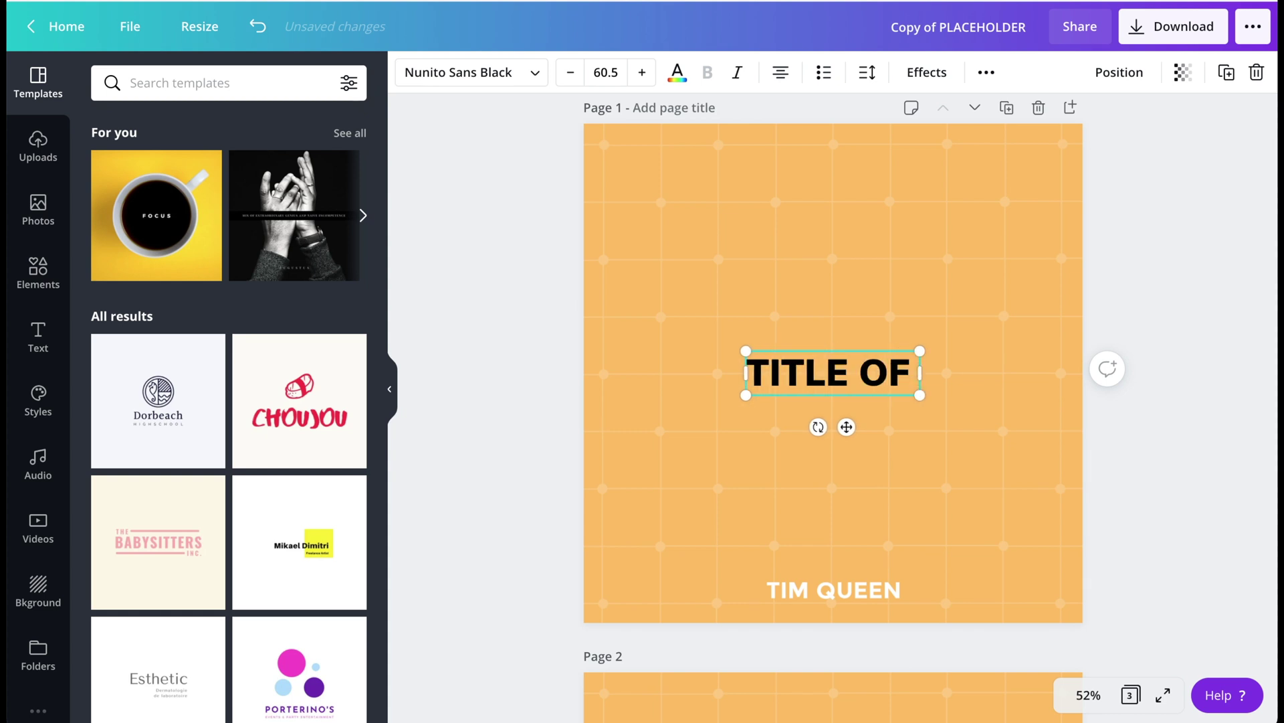
{"action": "type", "text": " PRESENTATION"}
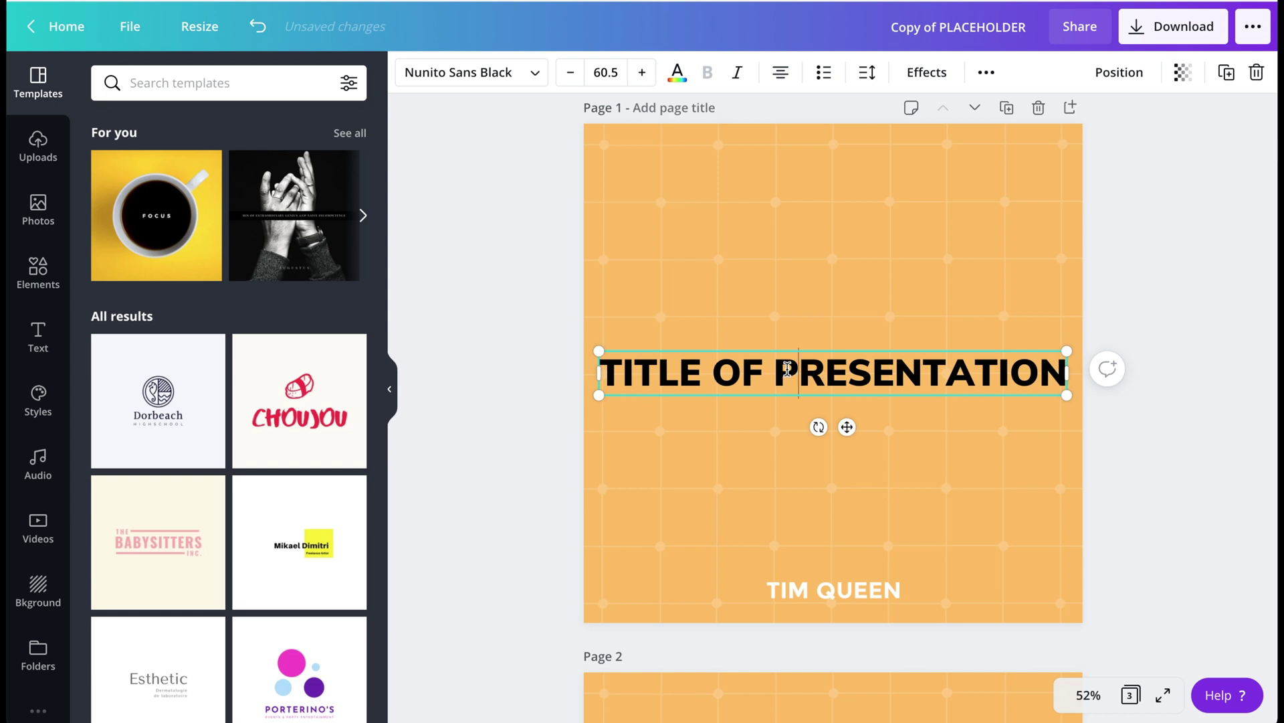
{"action": "key", "text": "Return"}
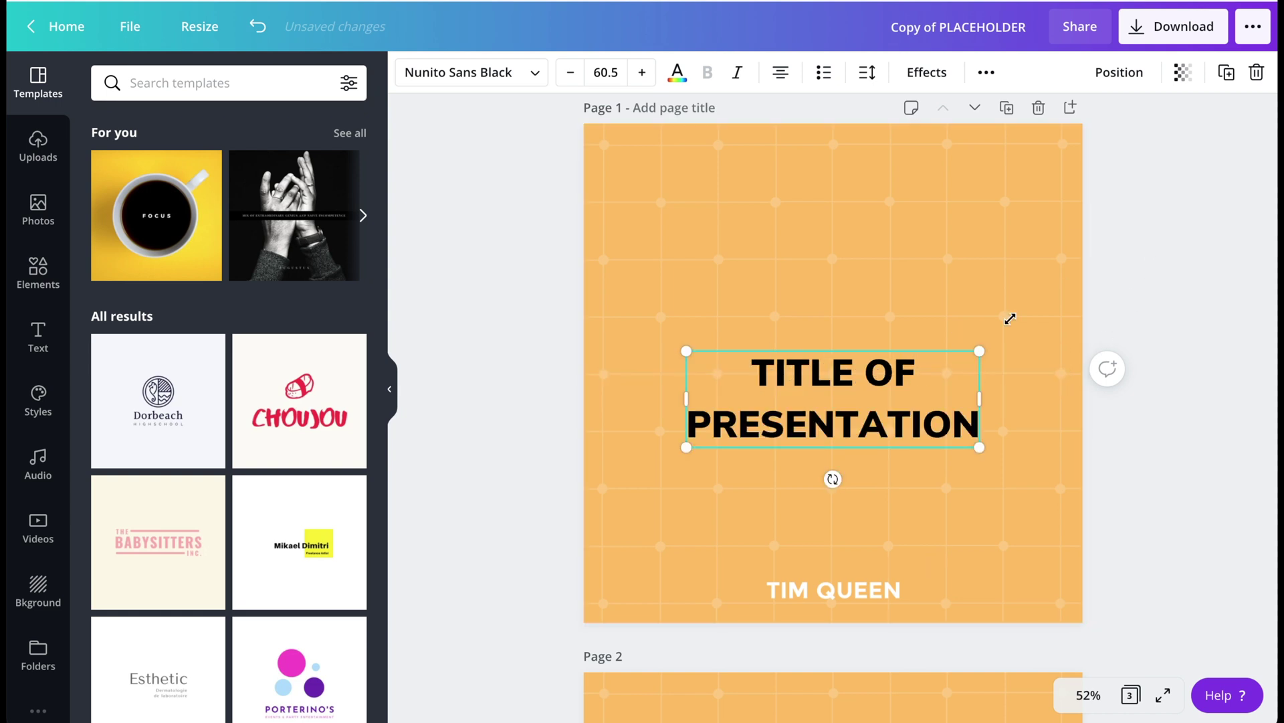
{"action": "left_click", "coordinate": [1130, 273]}
{"action": "left_click_drag", "start_coordinate": [847, 377], "coordinate": [848, 353]}
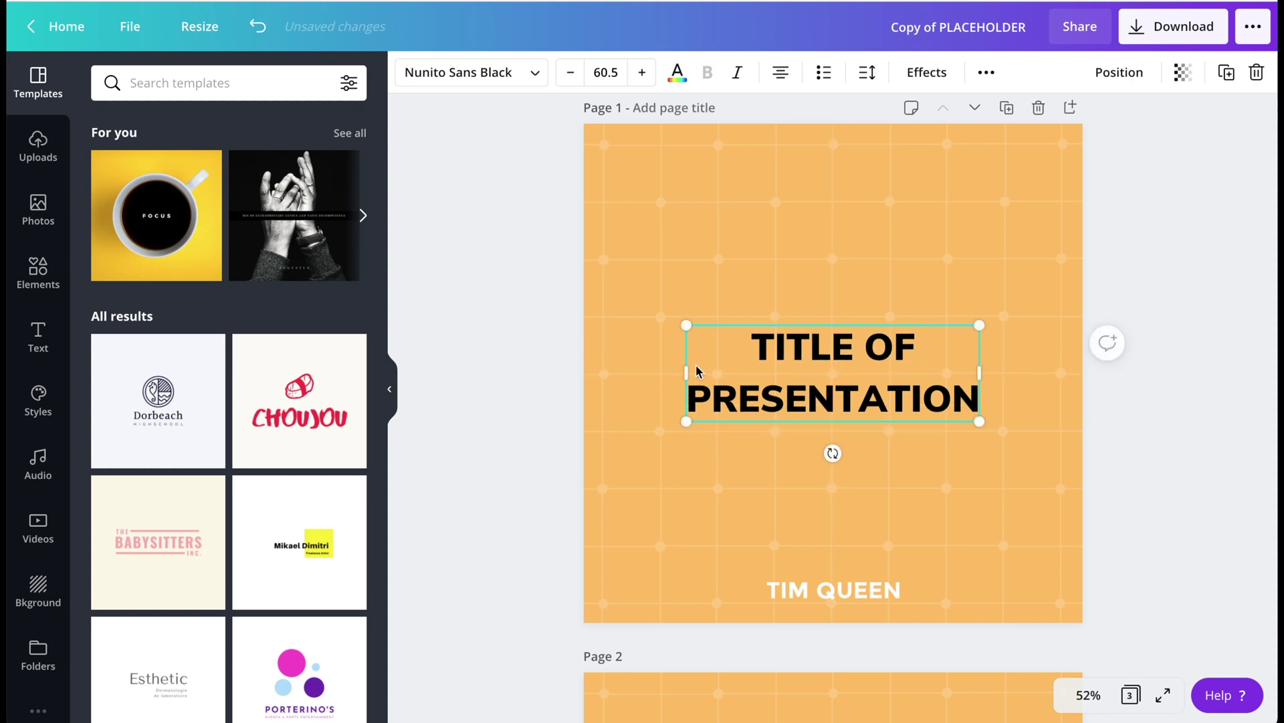
{"action": "left_click", "coordinate": [1168, 252]}
Change page 3's heading to 'HOW TO CREATE / A KILLER / LINKEDIN SLIDESHOW' on three lines.
{"action": "scroll", "coordinate": [1175, 492], "scroll_direction": "down", "scroll_amount": 8}
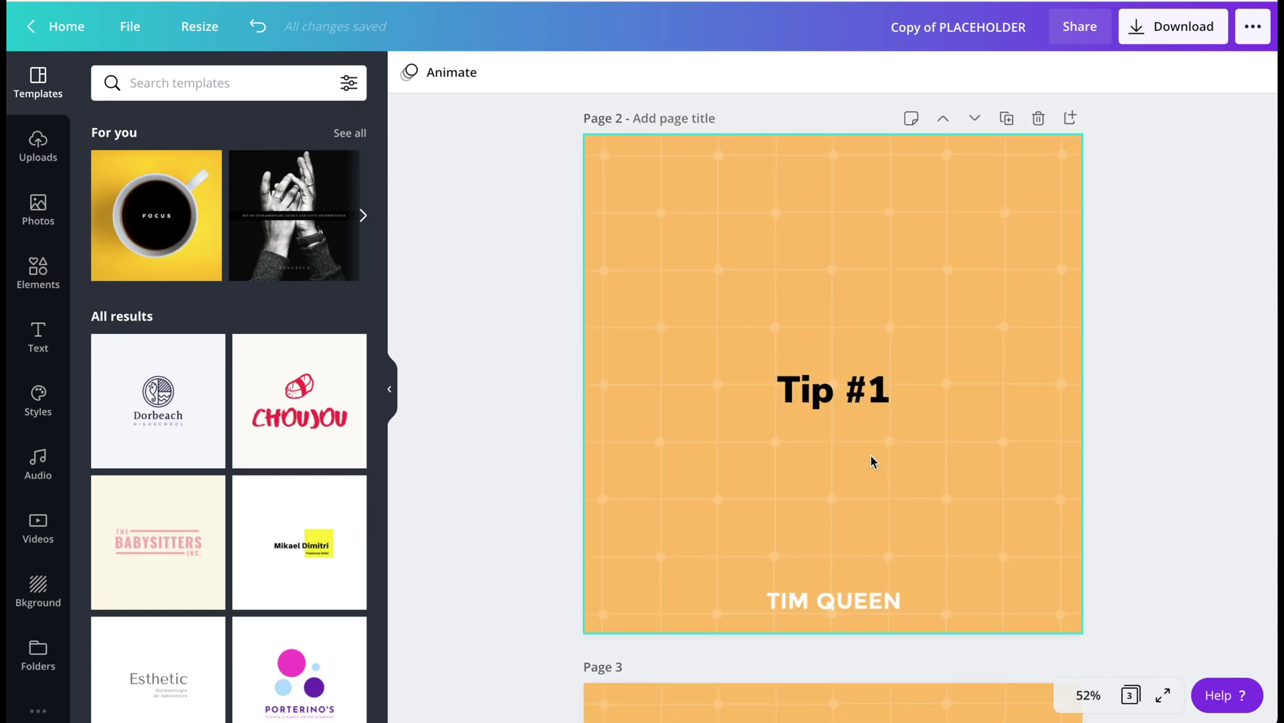
{"action": "scroll", "coordinate": [869, 455], "scroll_direction": "down", "scroll_amount": 5}
{"action": "left_click", "coordinate": [820, 570]}
{"action": "left_click", "coordinate": [819, 570]}
{"action": "double_click", "coordinate": [820, 572]}
{"action": "type", "text": "HOW"}
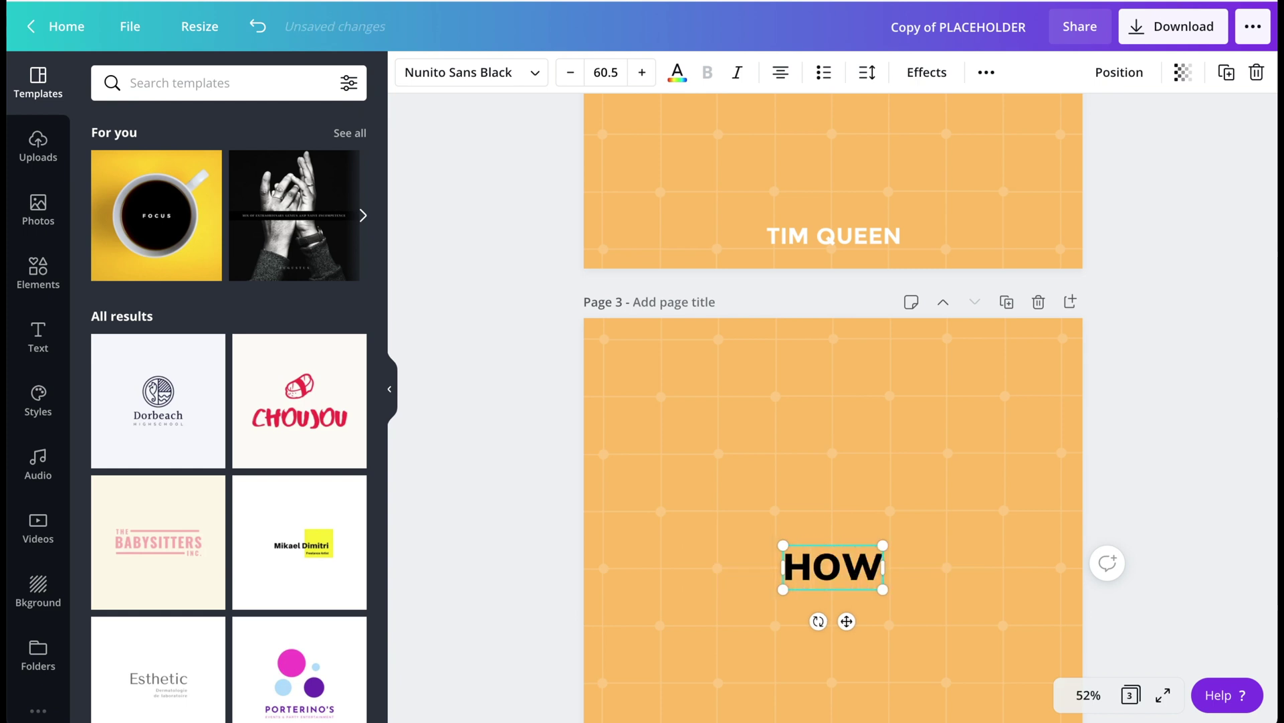
{"action": "type", "text": " TO CREATE"}
{"action": "key", "text": "Return"}
{"action": "type", "text": "a"}
{"action": "key", "text": "BackSpace"}
{"action": "type", "text": "A KILLER"}
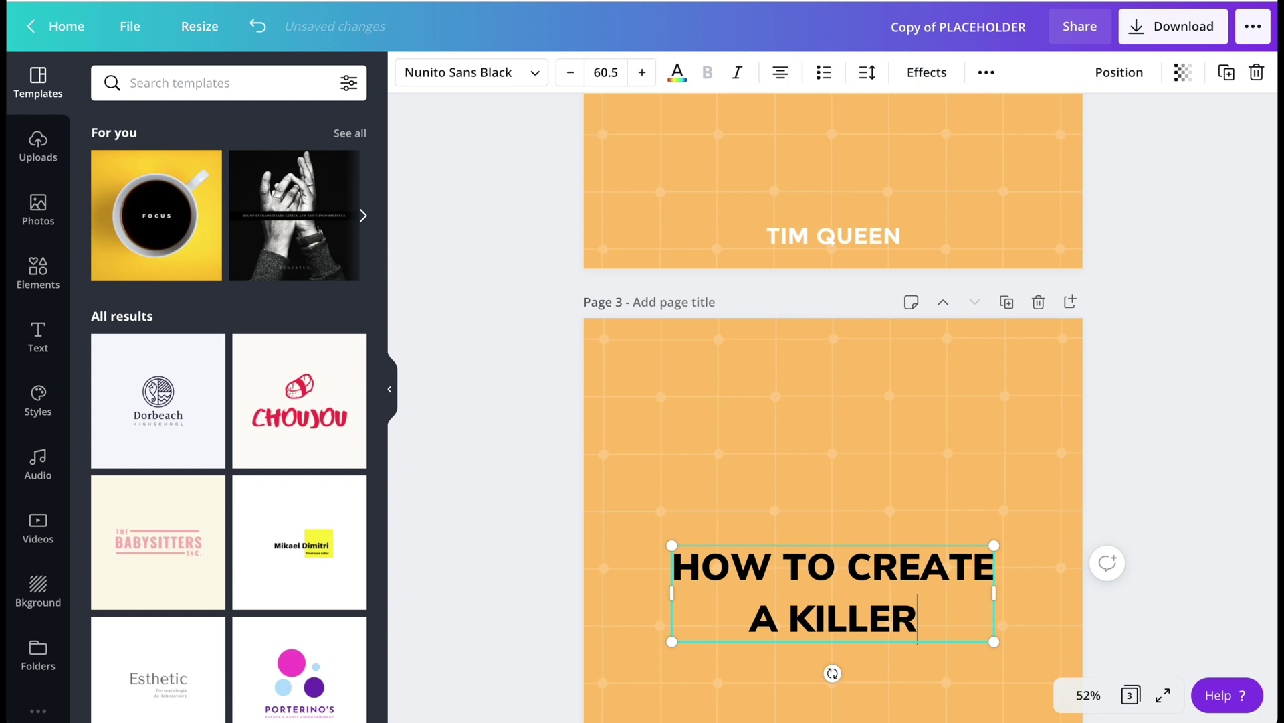
{"action": "key", "text": "Return"}
{"action": "type", "text": "LINJE"}
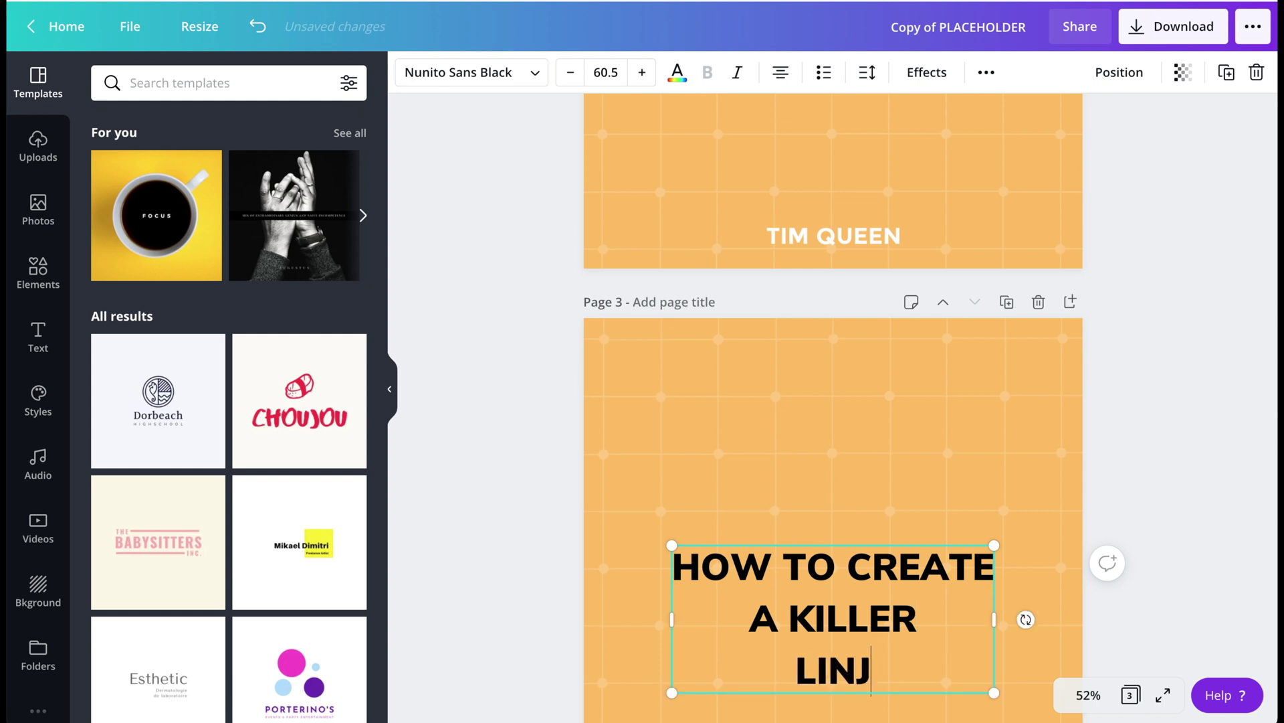
{"action": "key", "text": "BackSpace"}
{"action": "key", "text": "BackSpace"}
{"action": "type", "text": "KEDIN"}
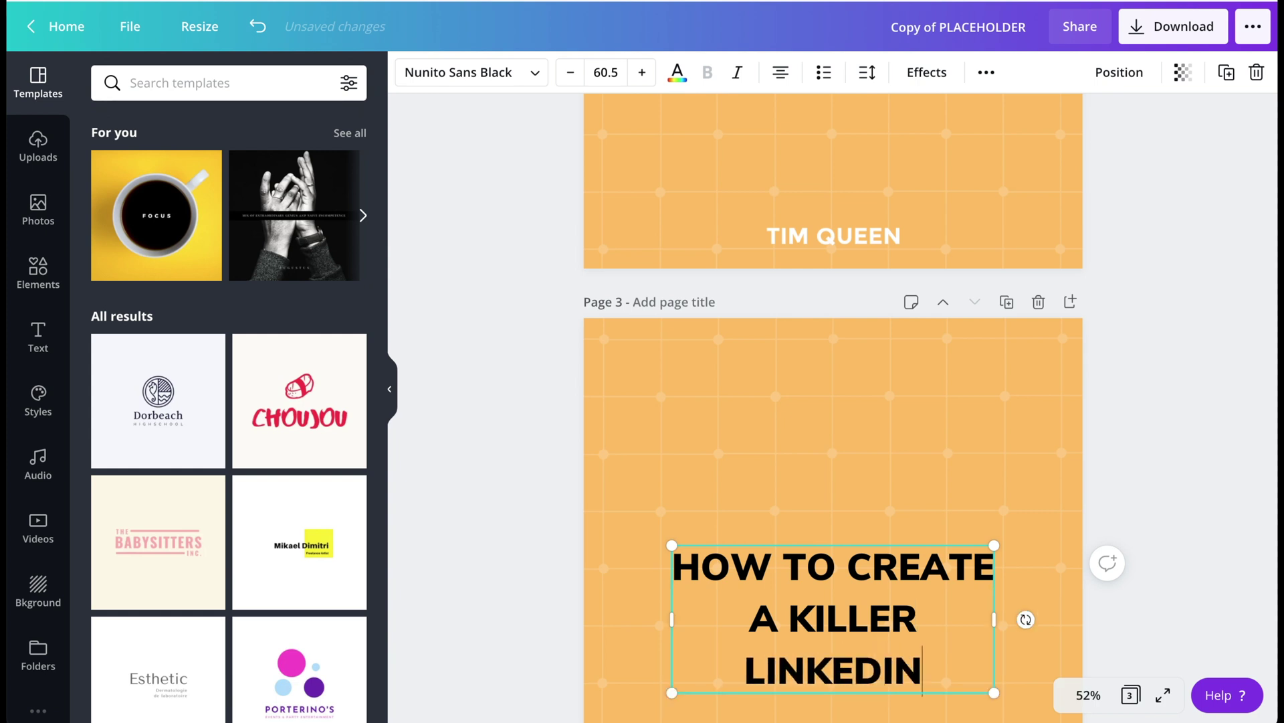
{"action": "type", "text": " SLIDESHOW"}
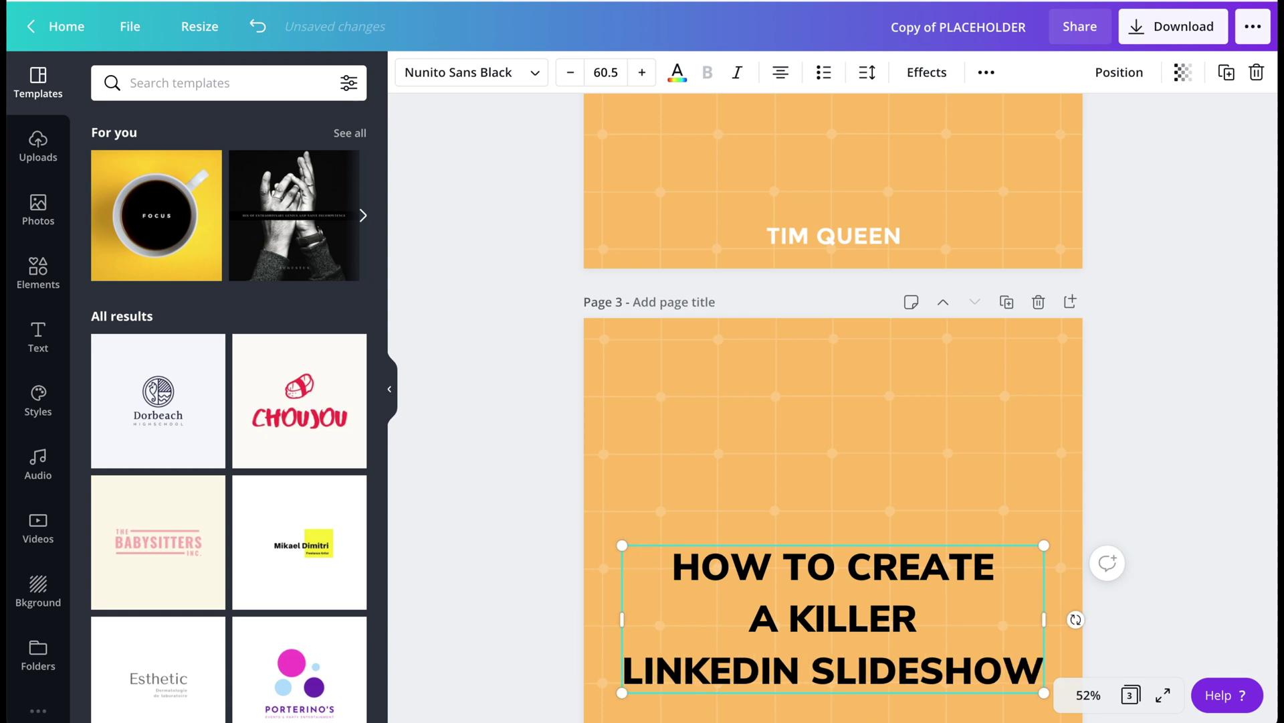
Move the page 3 heading up to the page centre.
{"action": "scroll", "coordinate": [936, 442], "scroll_direction": "down", "scroll_amount": 3}
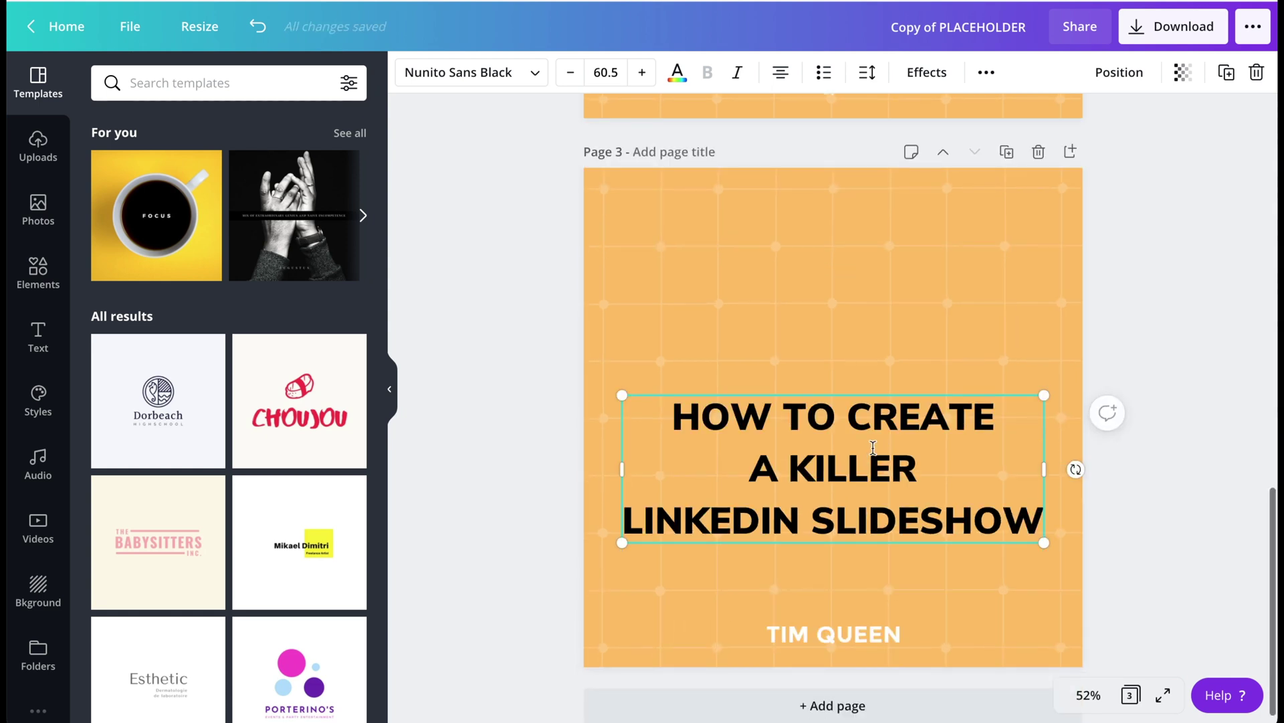
{"action": "left_click", "coordinate": [1183, 326]}
{"action": "left_click", "coordinate": [831, 486]}
{"action": "left_click_drag", "start_coordinate": [832, 487], "coordinate": [835, 435]}
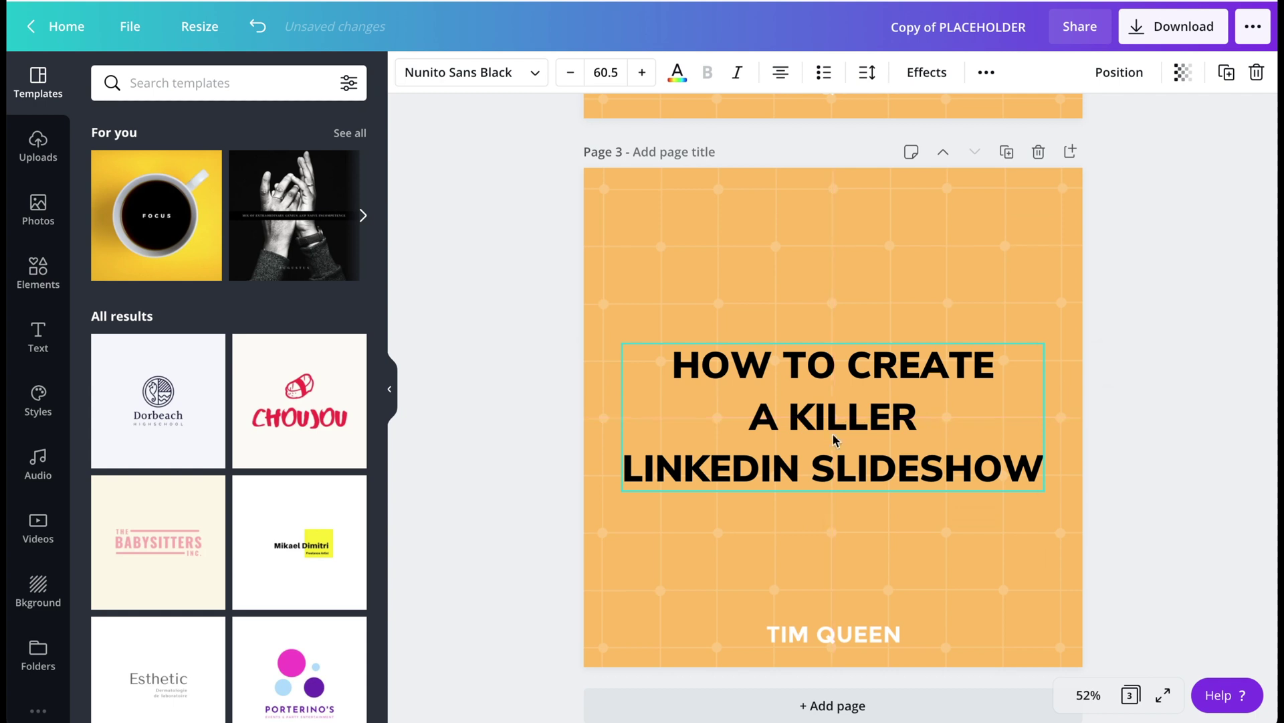
{"action": "left_click", "coordinate": [1183, 259]}
{"action": "scroll", "coordinate": [1071, 328], "scroll_direction": "up", "scroll_amount": 20}
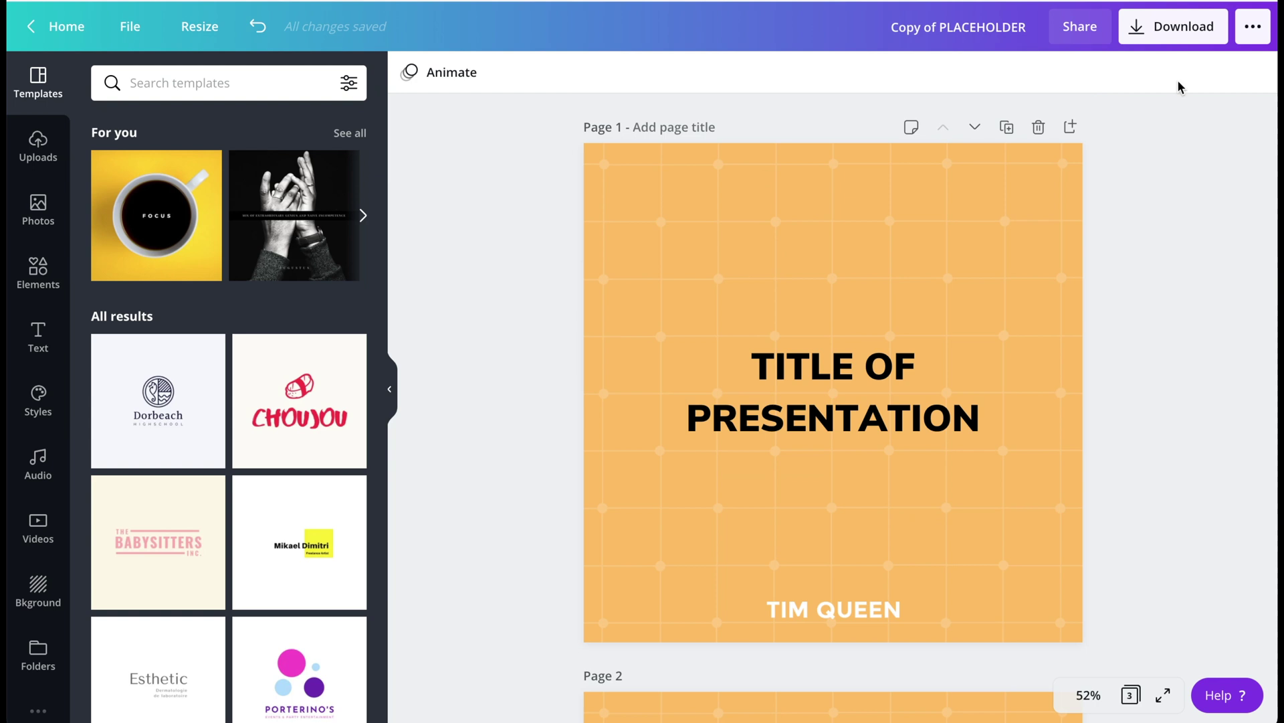
Download all three pages with file type PDF Print.
{"action": "left_click", "coordinate": [1182, 30]}
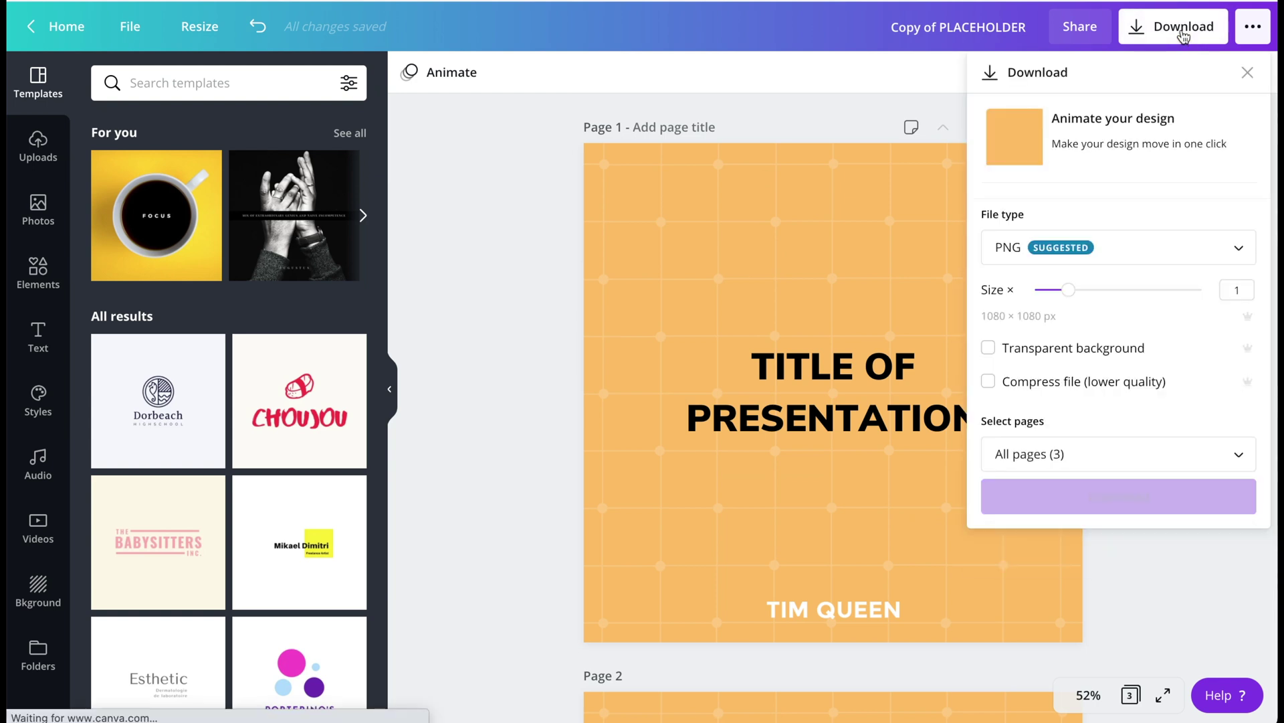
{"action": "left_click", "coordinate": [1010, 250]}
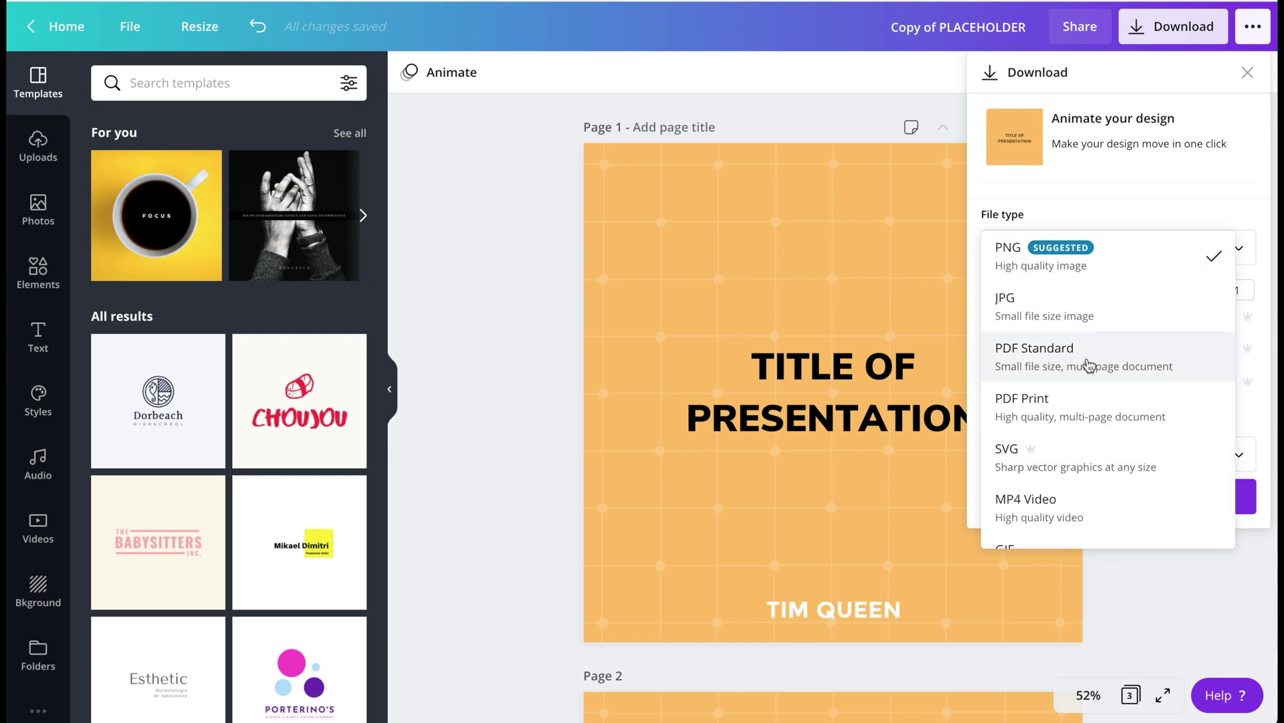
{"action": "left_click", "coordinate": [1061, 410]}
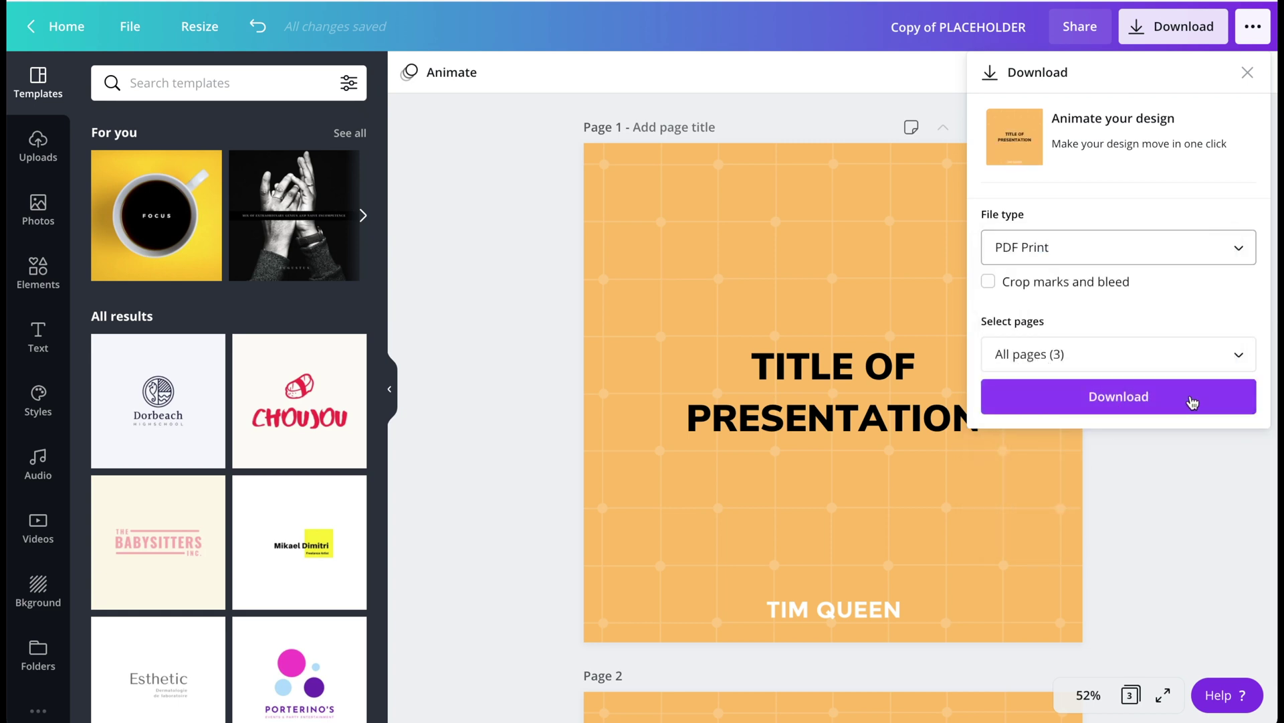
{"action": "left_click", "coordinate": [1122, 397]}
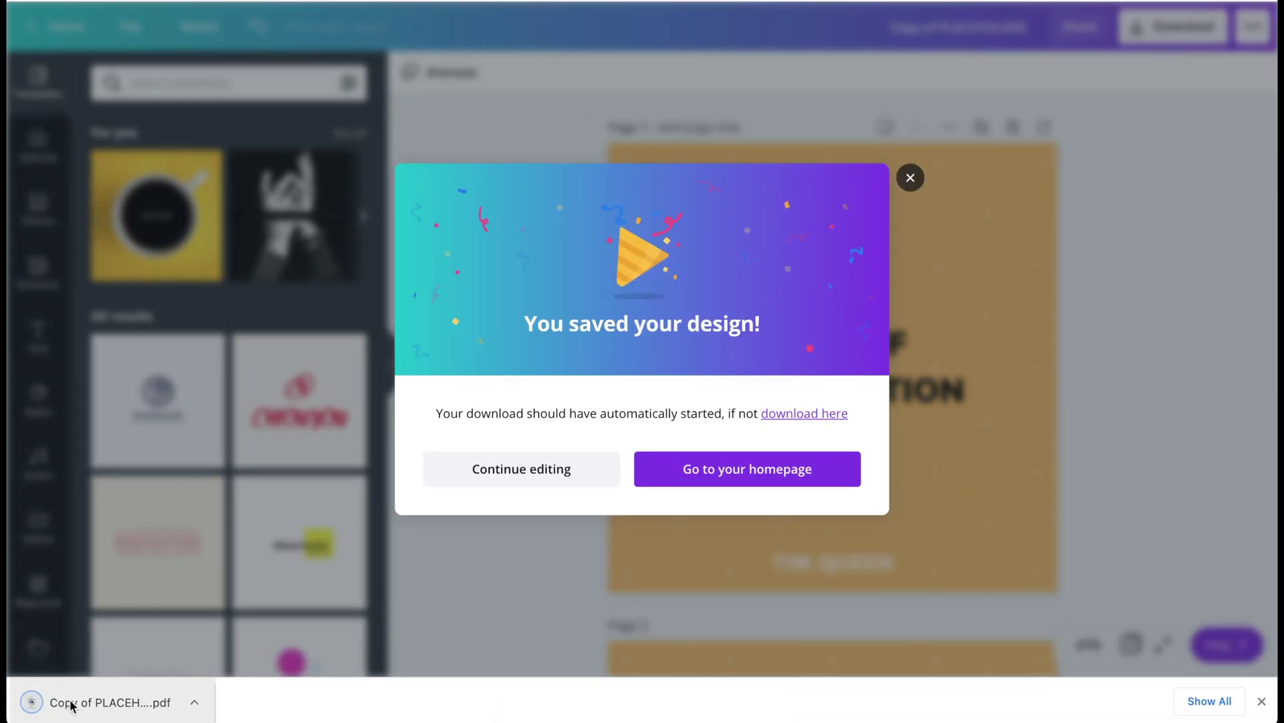
Open the downloaded PDF and scroll through it to check the pages.
{"action": "left_click", "coordinate": [93, 702]}
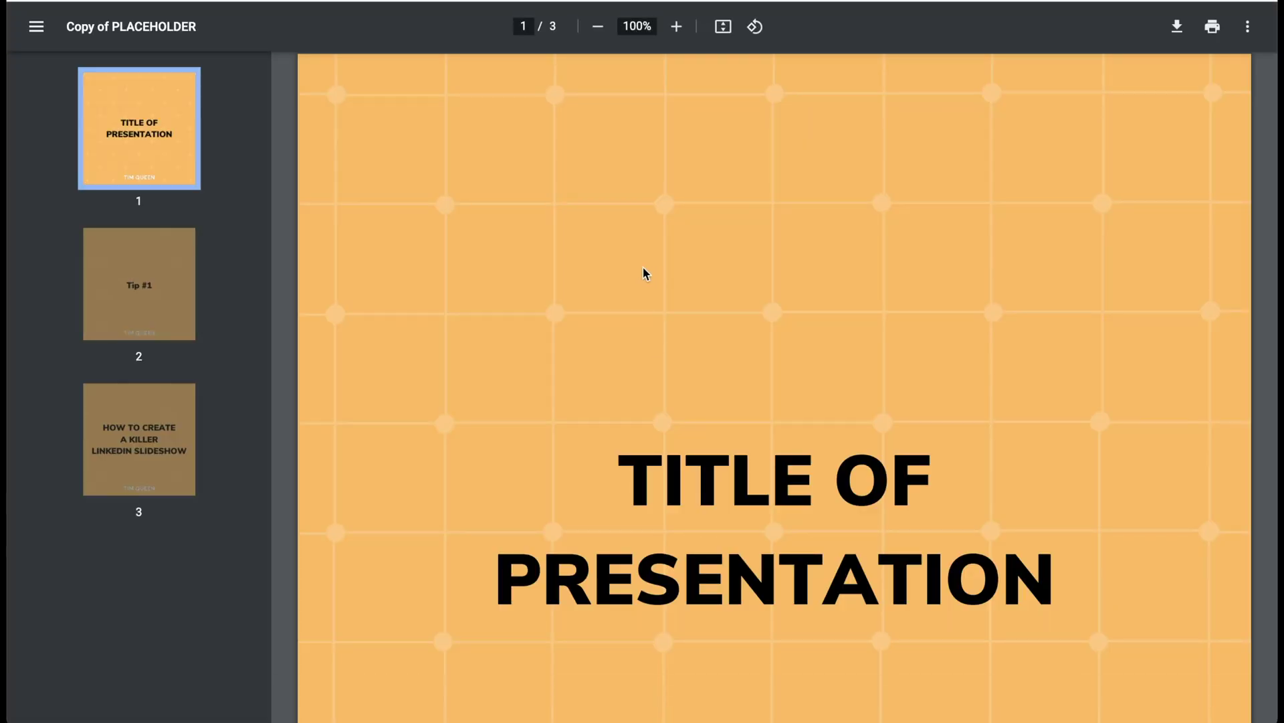
{"action": "scroll", "coordinate": [654, 277], "scroll_direction": "down", "scroll_amount": 10}
{"action": "scroll", "coordinate": [665, 300], "scroll_direction": "up", "scroll_amount": 5}
{"action": "scroll", "coordinate": [665, 300], "scroll_direction": "down", "scroll_amount": 10}
{"action": "scroll", "coordinate": [665, 299], "scroll_direction": "up", "scroll_amount": 15}
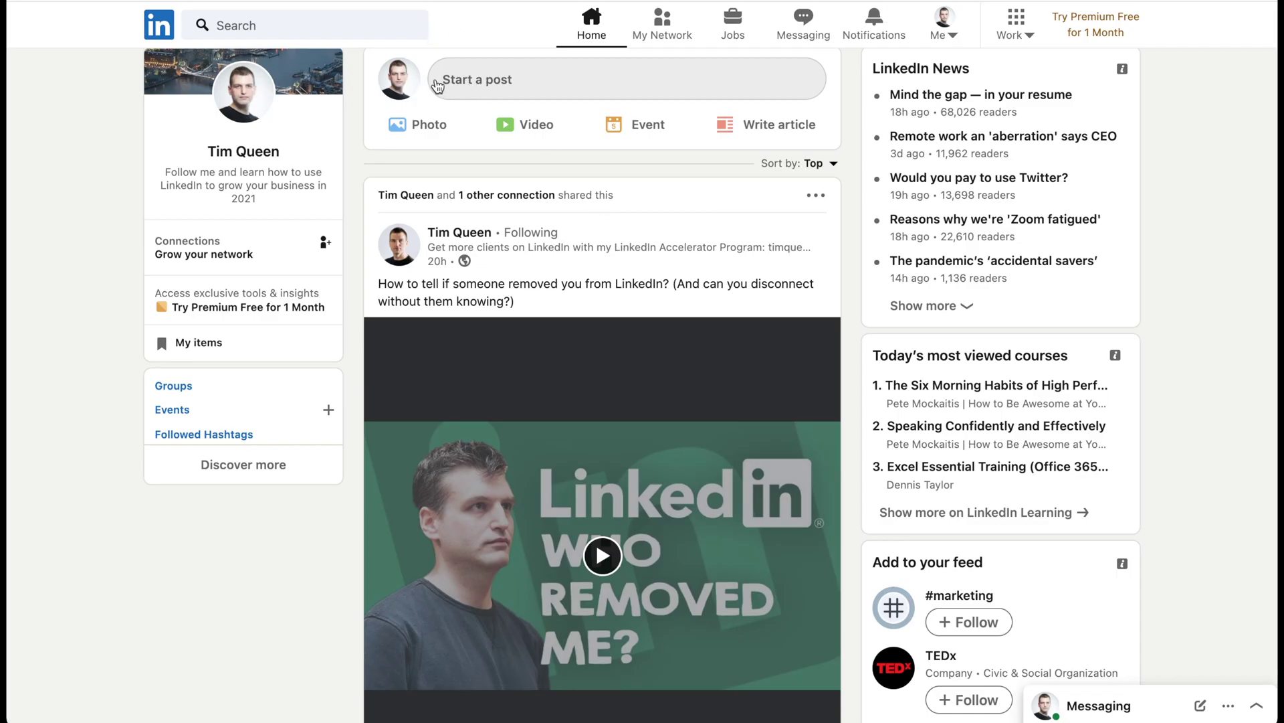
Start a new LinkedIn post as a shared document and browse for a file.
{"action": "left_click", "coordinate": [471, 80]}
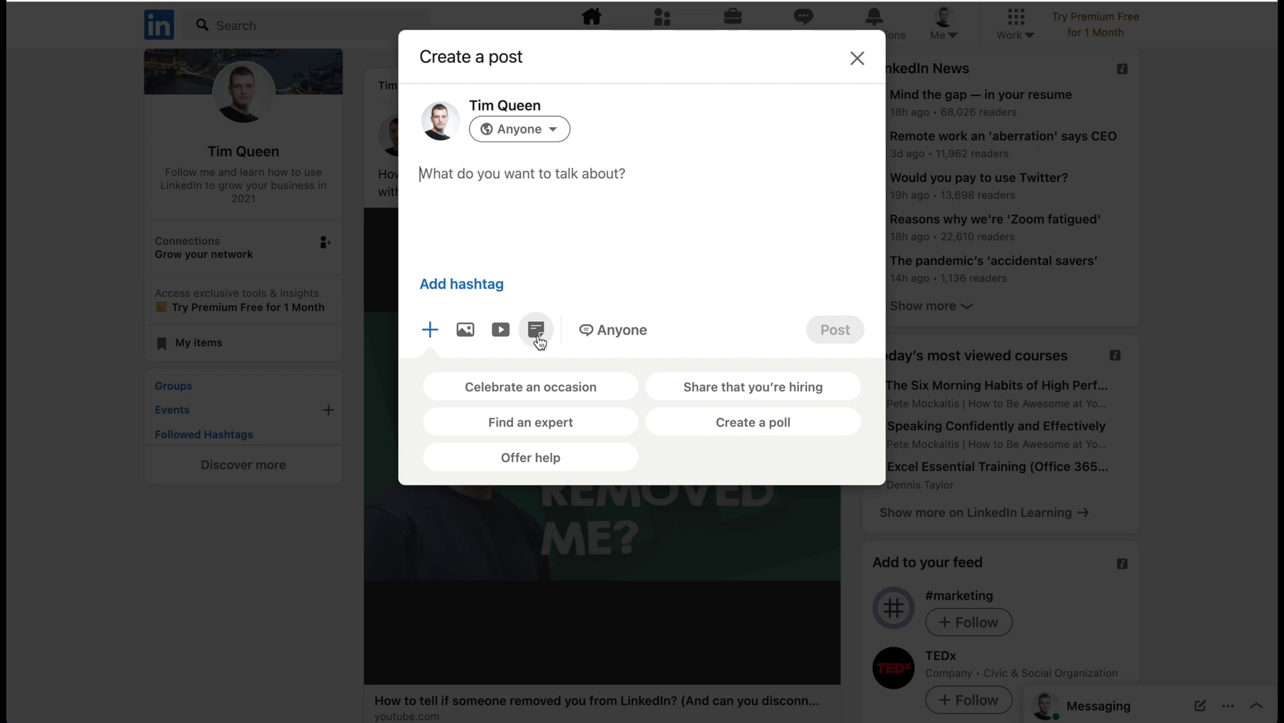
{"action": "left_click", "coordinate": [536, 330]}
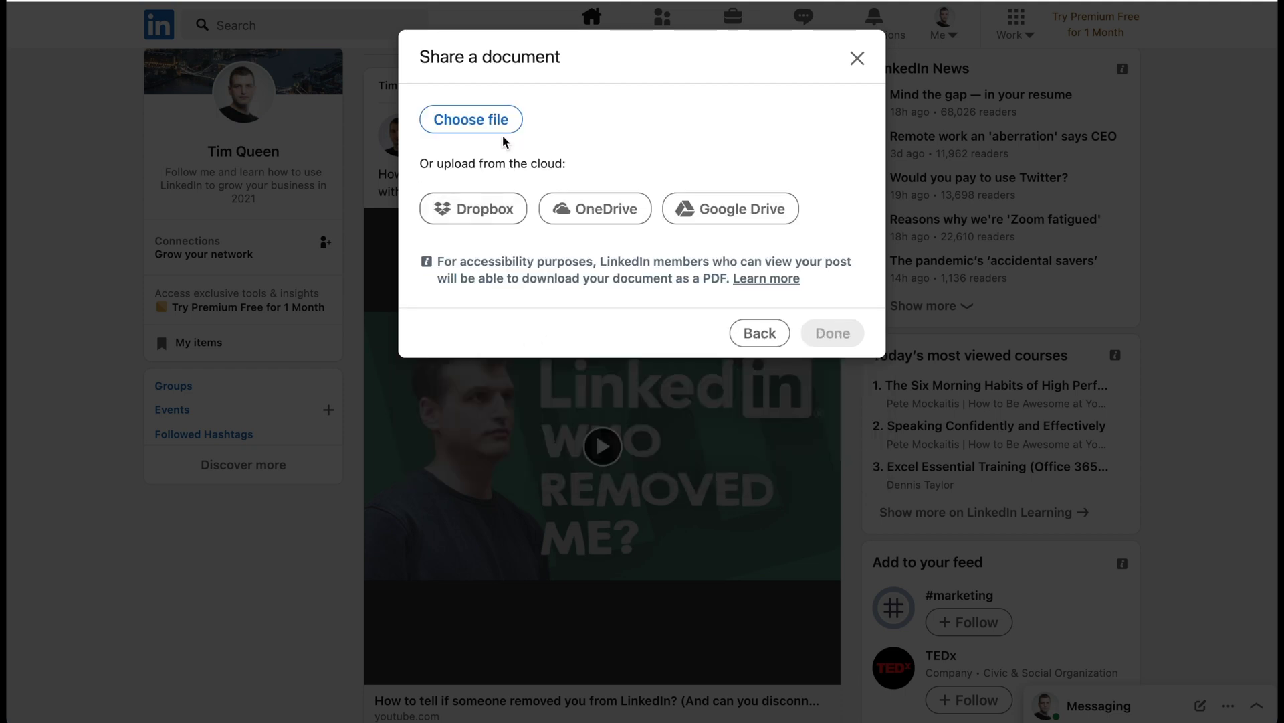
{"action": "left_click", "coordinate": [501, 118]}
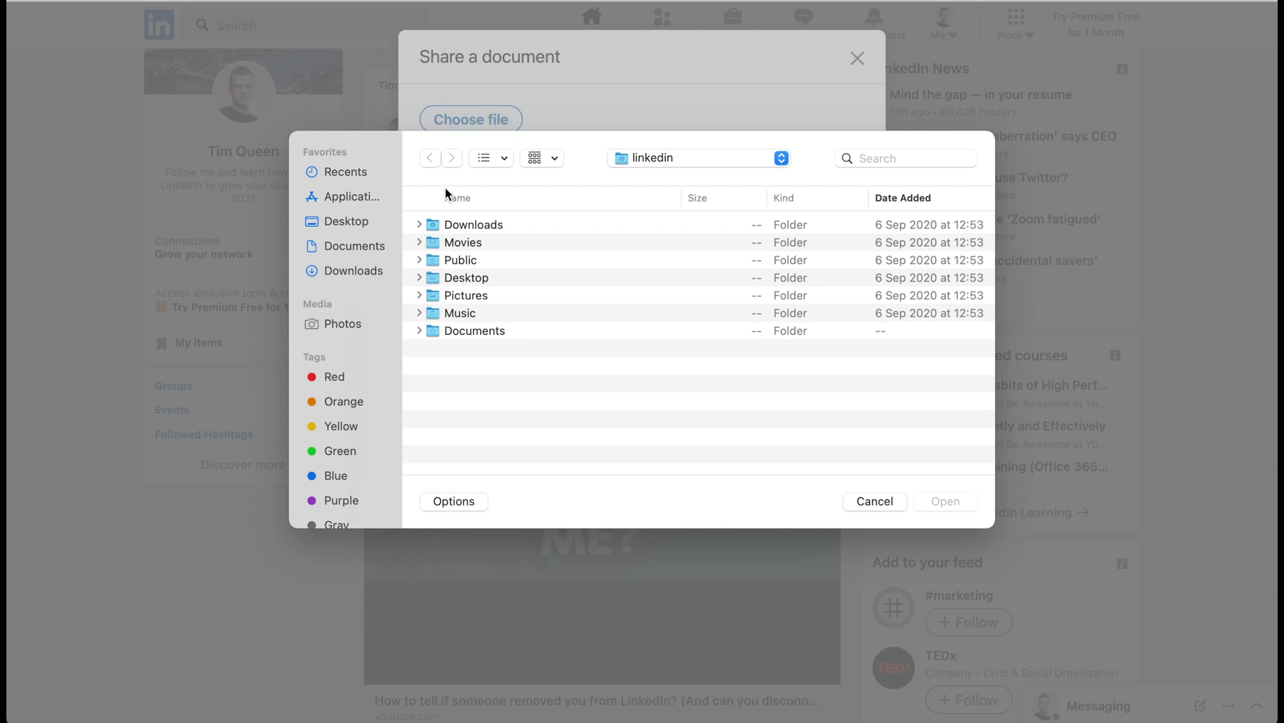
Upload Copy of PLACEHOLDER.pdf from the Downloads folder.
{"action": "left_click", "coordinate": [470, 223]}
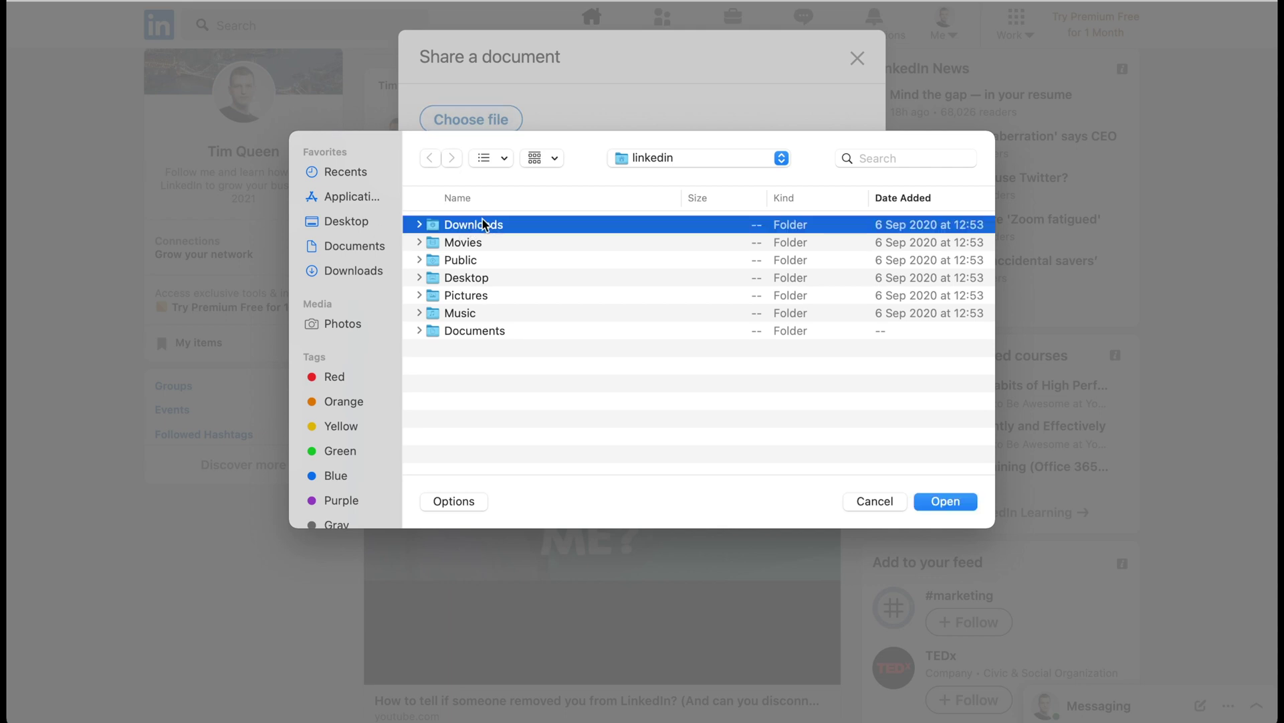
{"action": "double_click", "coordinate": [477, 224]}
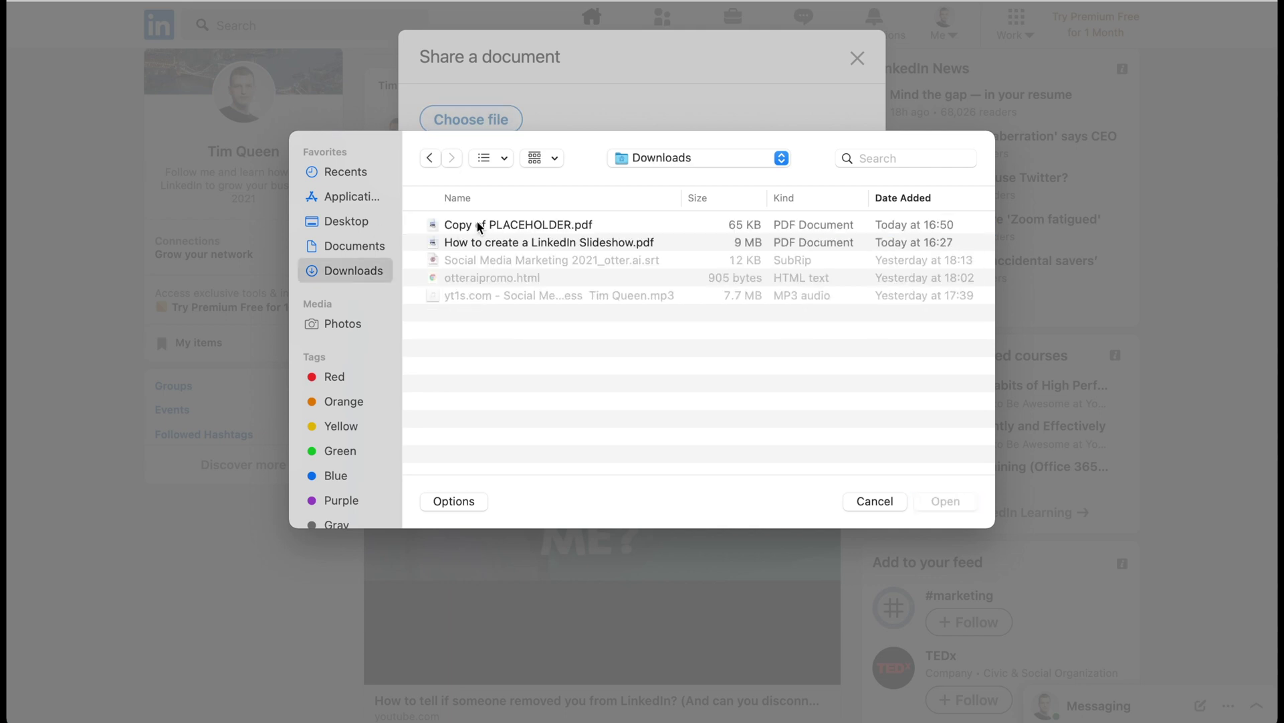
{"action": "left_click", "coordinate": [519, 225]}
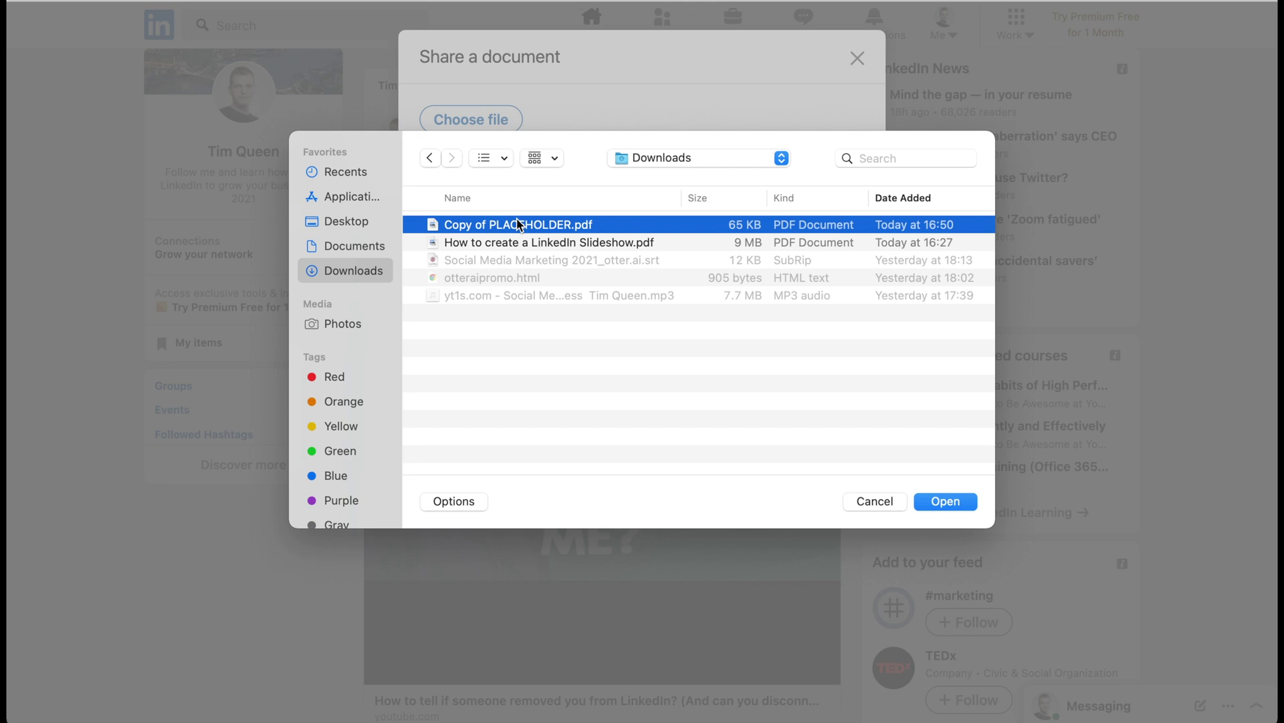
{"action": "double_click", "coordinate": [517, 225]}
{"action": "scroll", "coordinate": [519, 224], "scroll_direction": "down", "scroll_amount": 5}
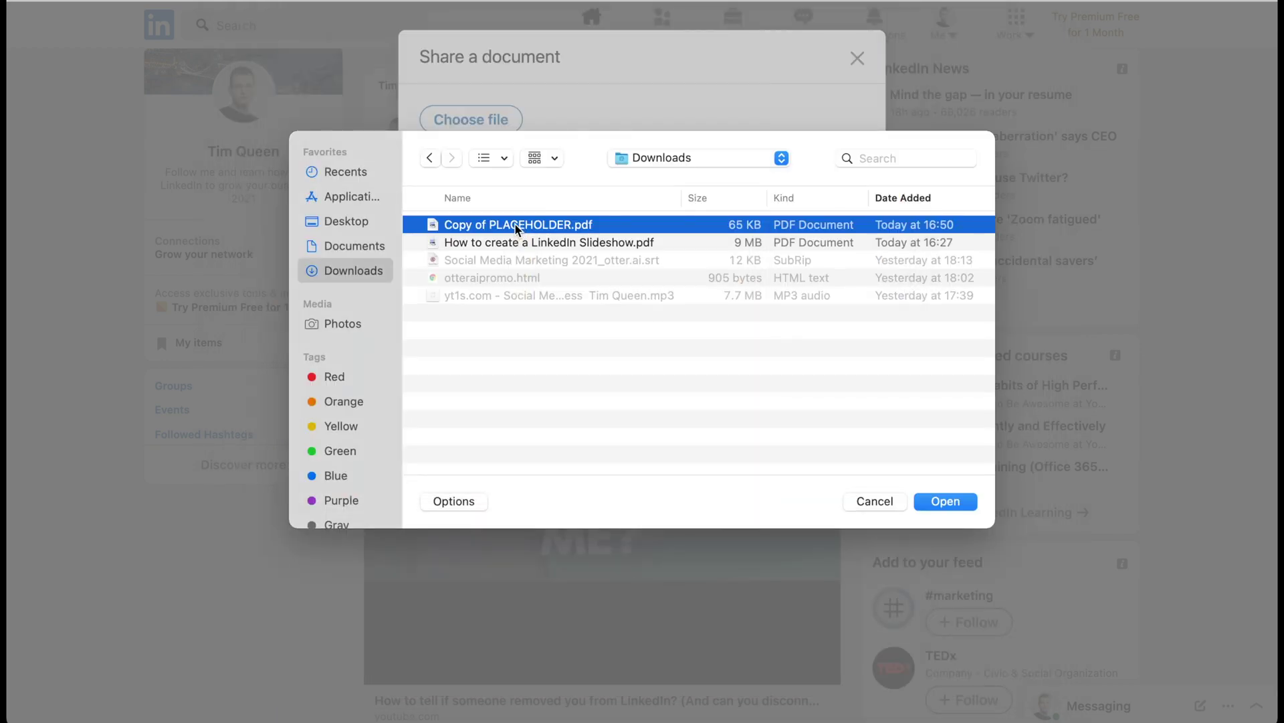
{"action": "double_click", "coordinate": [515, 223]}
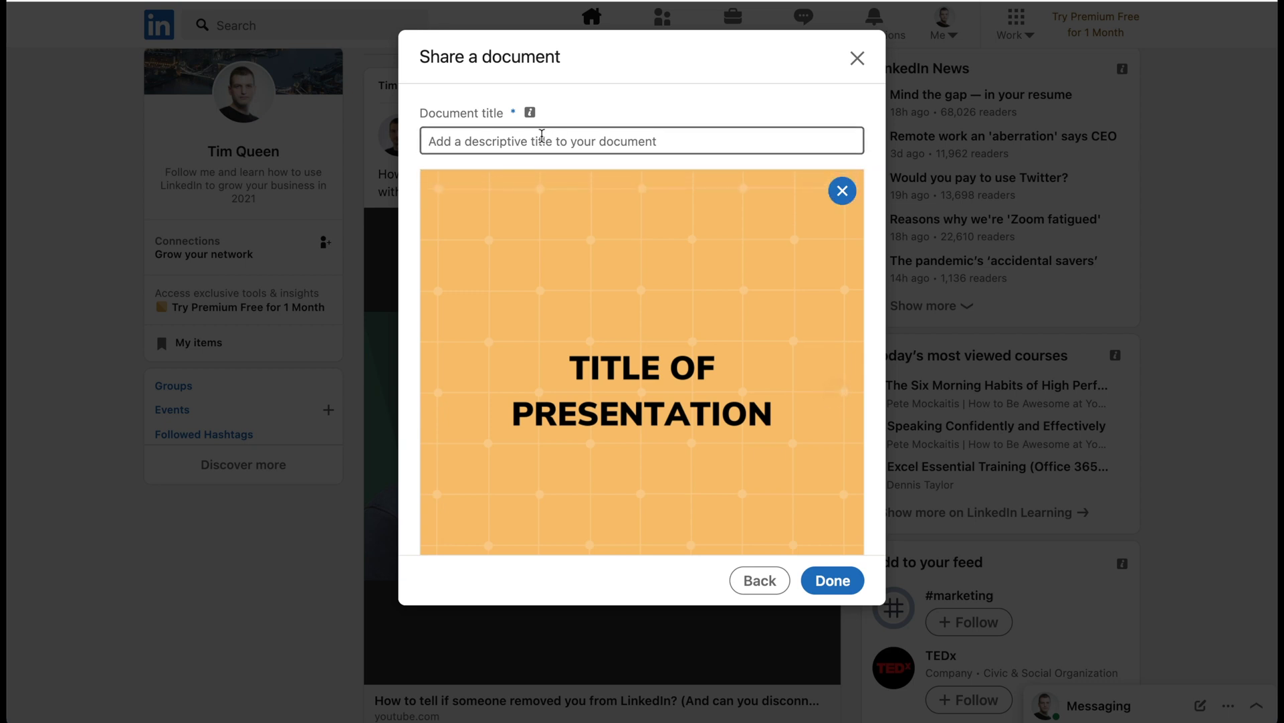
Enter 'How to create a LinkedIn Slideshow' as document title and page through the preview.
{"action": "type", "text": "How to create a LinkedI"}
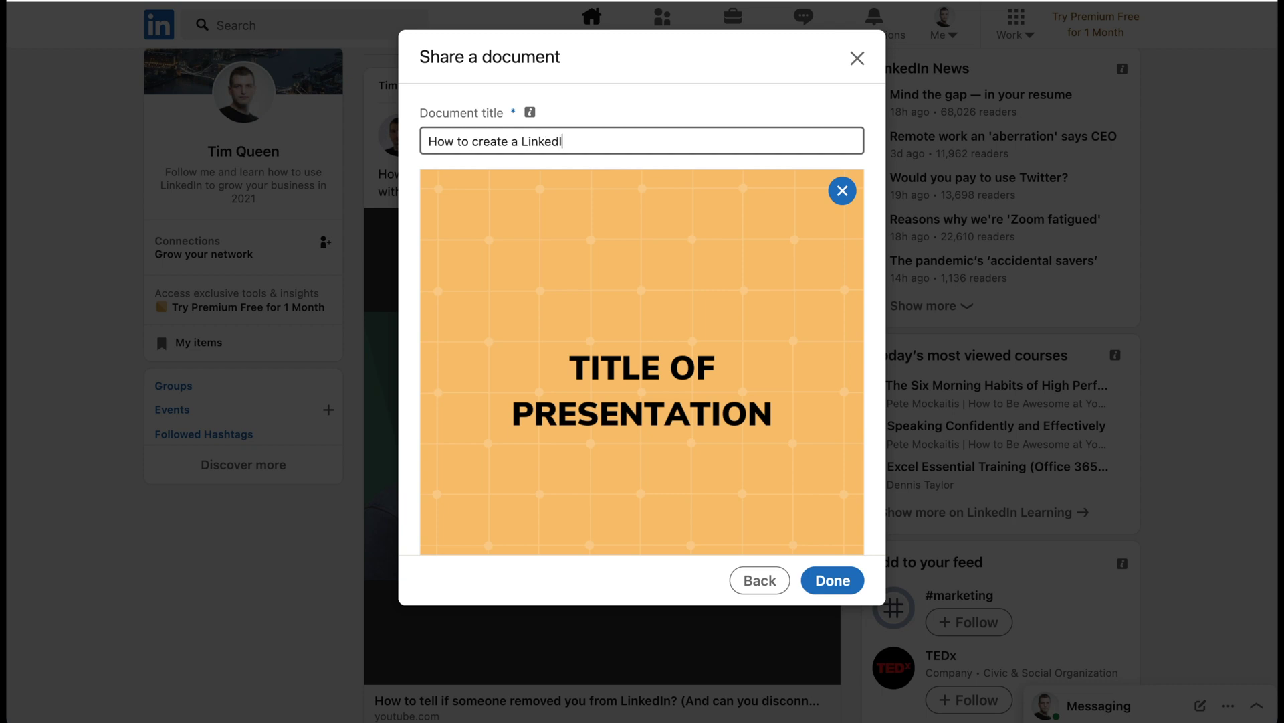
{"action": "type", "text": "n Slideshow"}
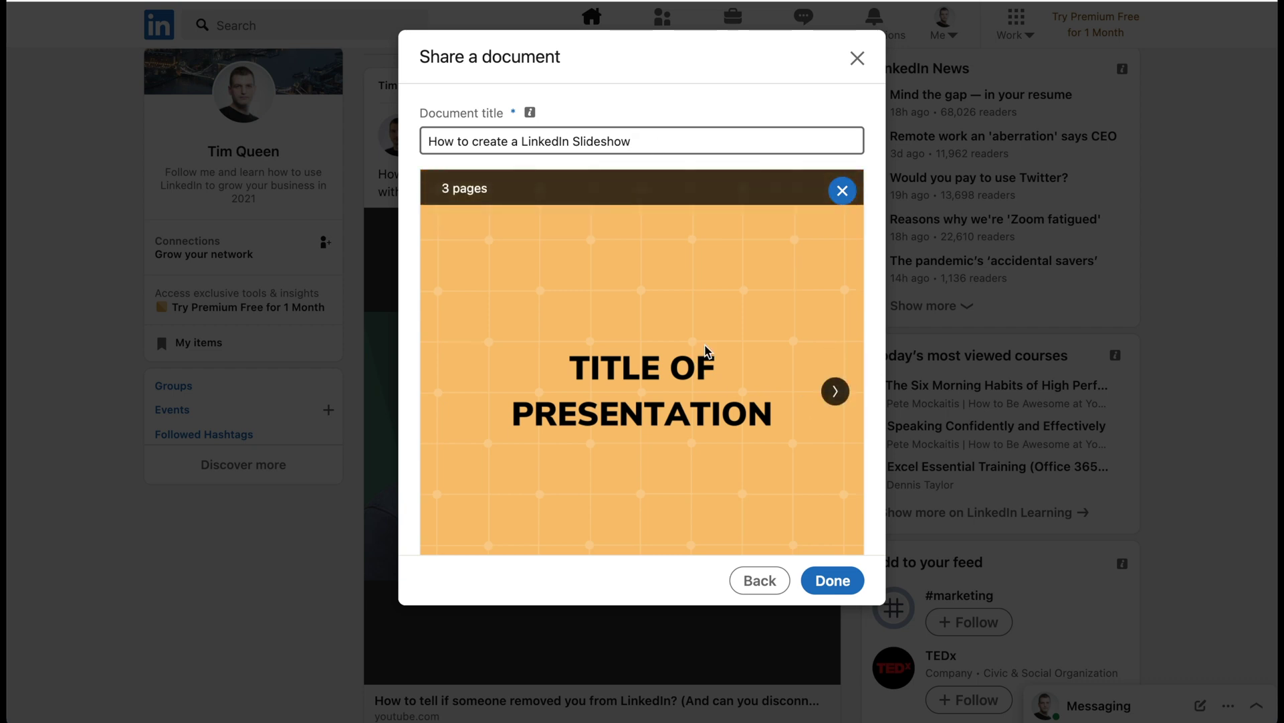
{"action": "left_click", "coordinate": [835, 391]}
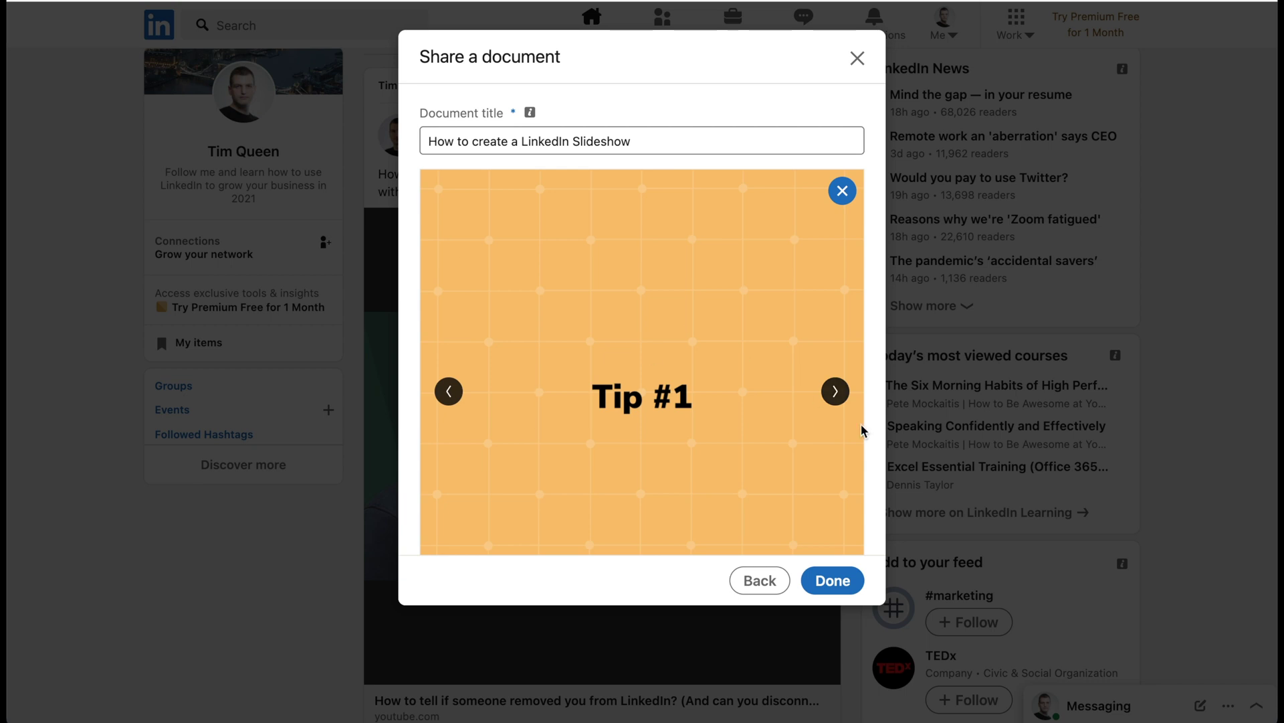
{"action": "left_click", "coordinate": [837, 392]}
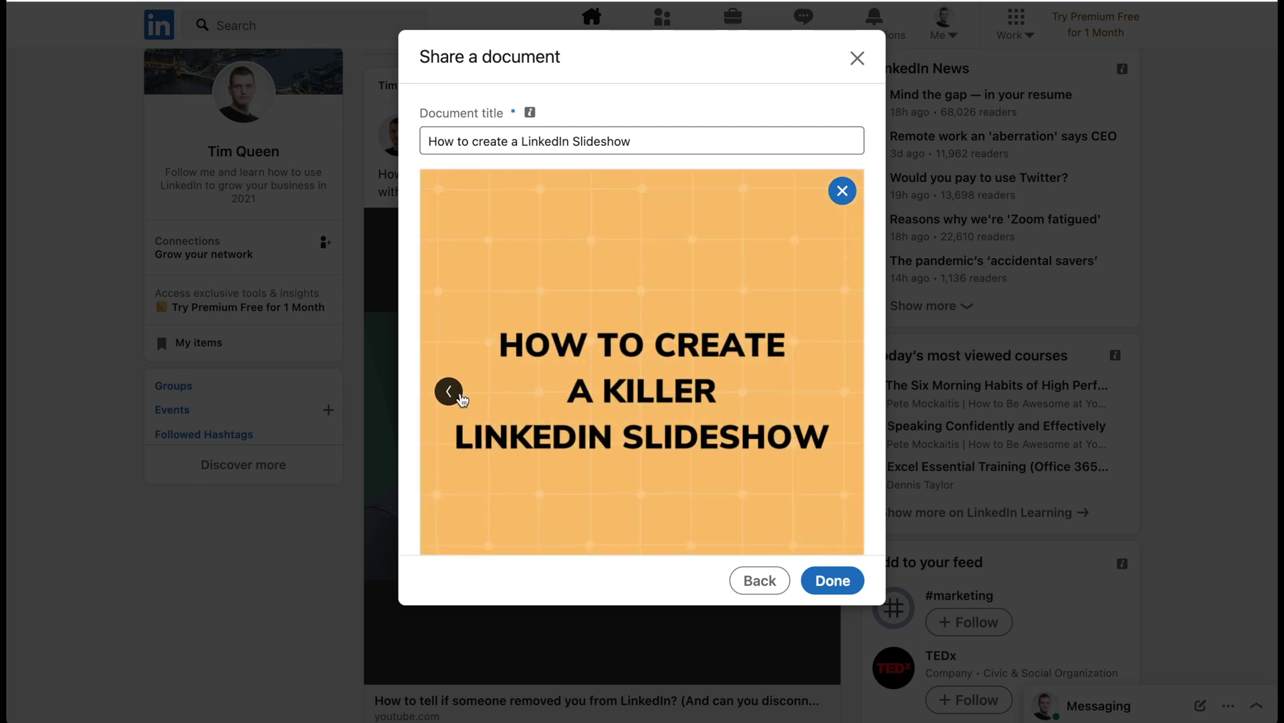
{"action": "left_click", "coordinate": [458, 396]}
{"action": "left_click", "coordinate": [446, 392]}
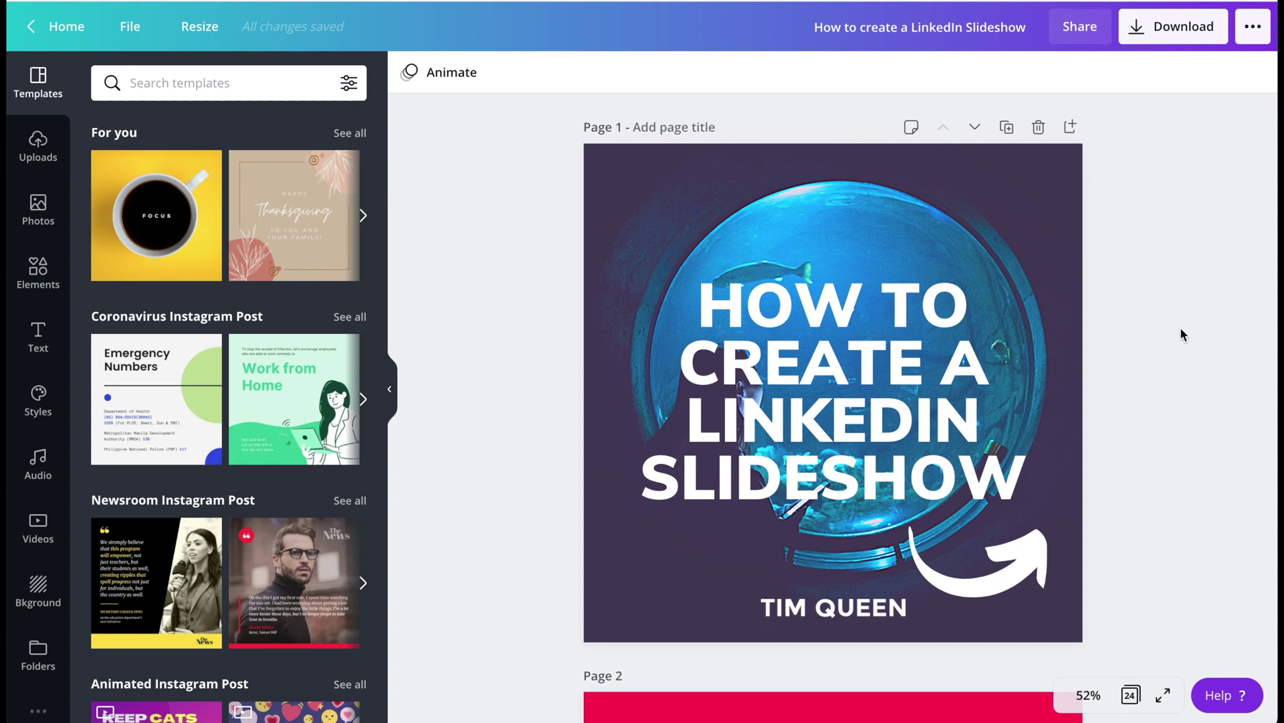
Scroll through the 'How to create a LinkedIn Slideshow' pages, from the Canva sign-up page to Step 10.
{"action": "scroll", "coordinate": [1181, 327], "scroll_direction": "down", "scroll_amount": 6}
{"action": "scroll", "coordinate": [1180, 326], "scroll_direction": "up", "scroll_amount": 6}
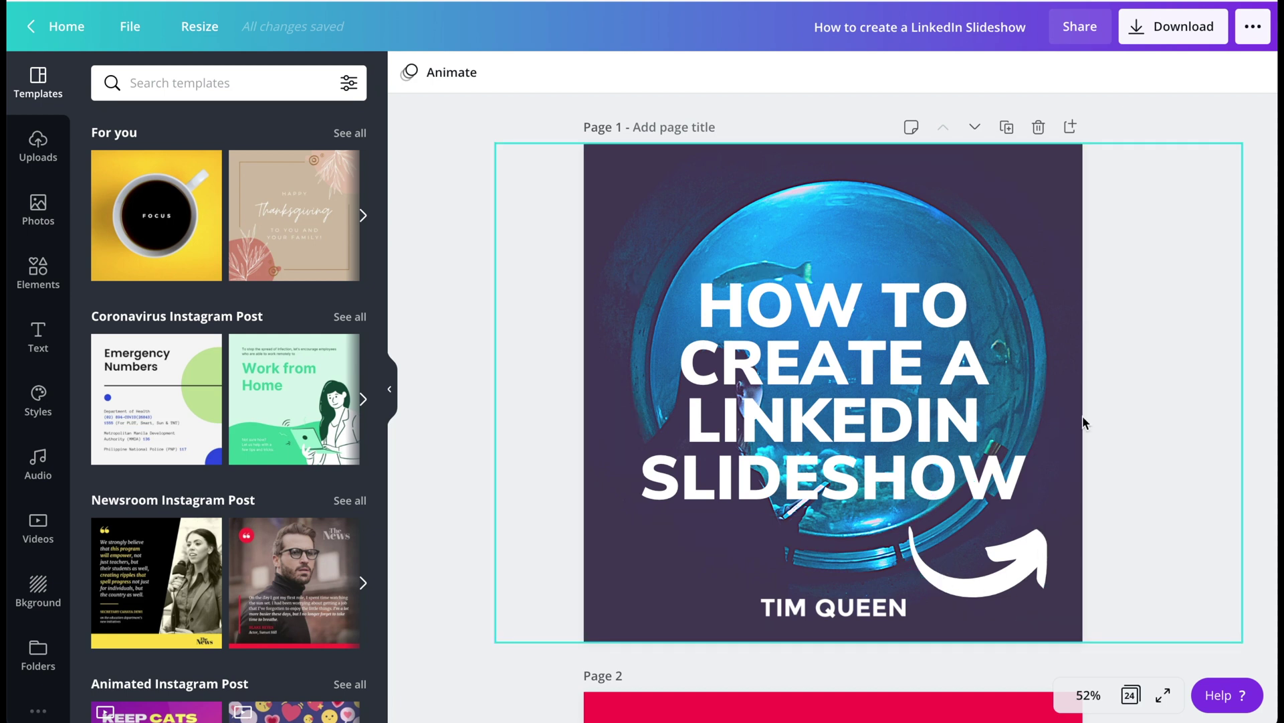
{"action": "scroll", "coordinate": [1111, 471], "scroll_direction": "down", "scroll_amount": 5}
{"action": "scroll", "coordinate": [1113, 475], "scroll_direction": "up", "scroll_amount": 2}
{"action": "scroll", "coordinate": [1119, 479], "scroll_direction": "down", "scroll_amount": 4}
{"action": "scroll", "coordinate": [909, 435], "scroll_direction": "down", "scroll_amount": 5}
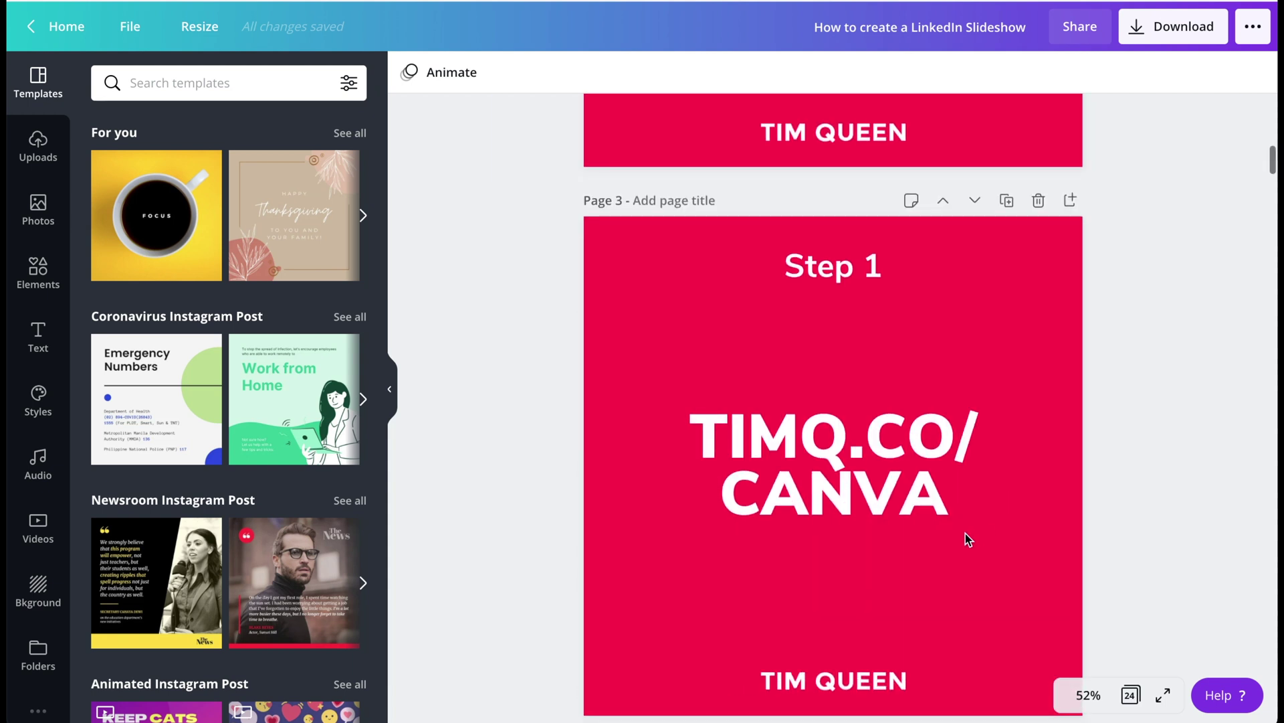
{"action": "scroll", "coordinate": [963, 534], "scroll_direction": "down", "scroll_amount": 5}
{"action": "scroll", "coordinate": [962, 410], "scroll_direction": "down", "scroll_amount": 5}
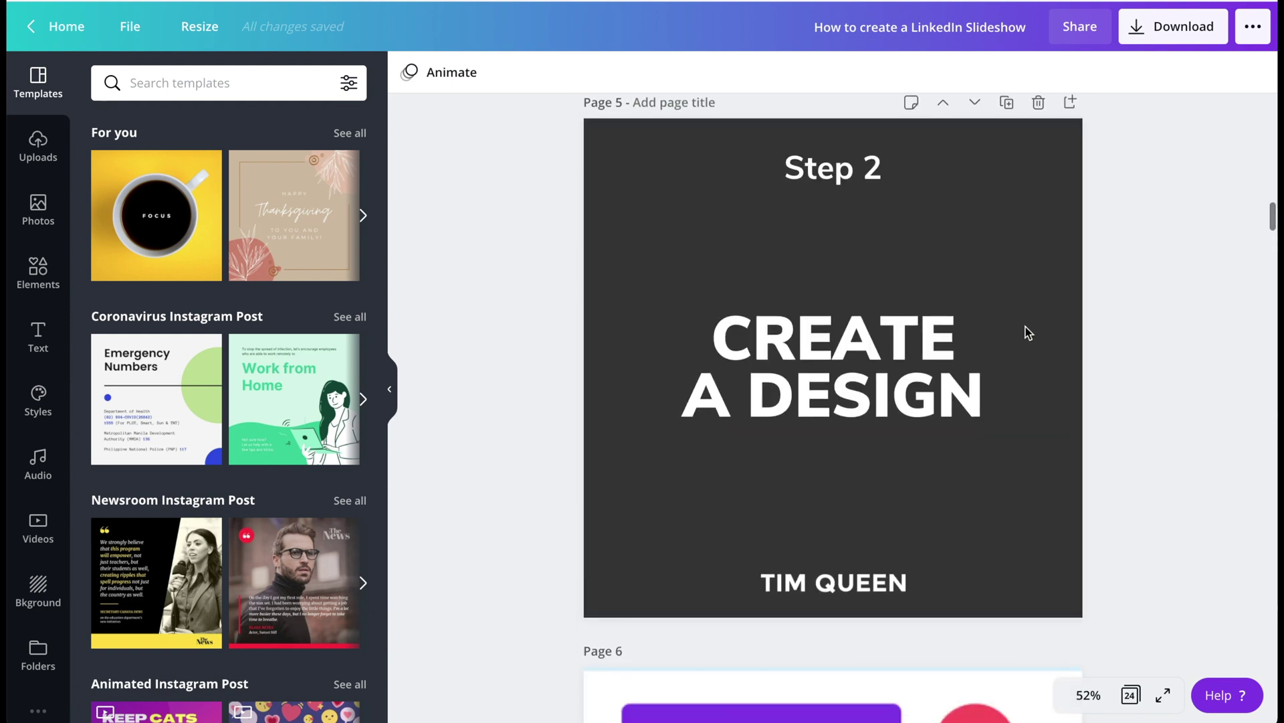
{"action": "scroll", "coordinate": [1003, 367], "scroll_direction": "down", "scroll_amount": 12}
{"action": "scroll", "coordinate": [828, 352], "scroll_direction": "down", "scroll_amount": 18}
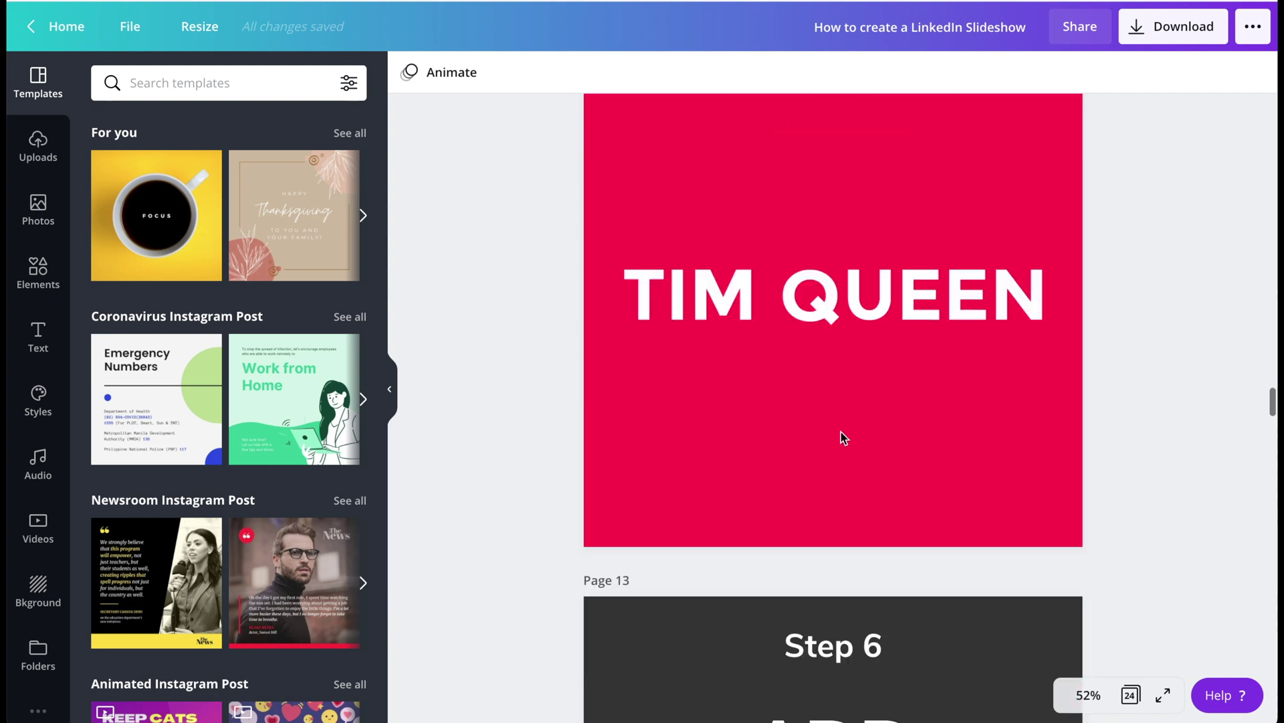
{"action": "scroll", "coordinate": [841, 431], "scroll_direction": "down", "scroll_amount": 20}
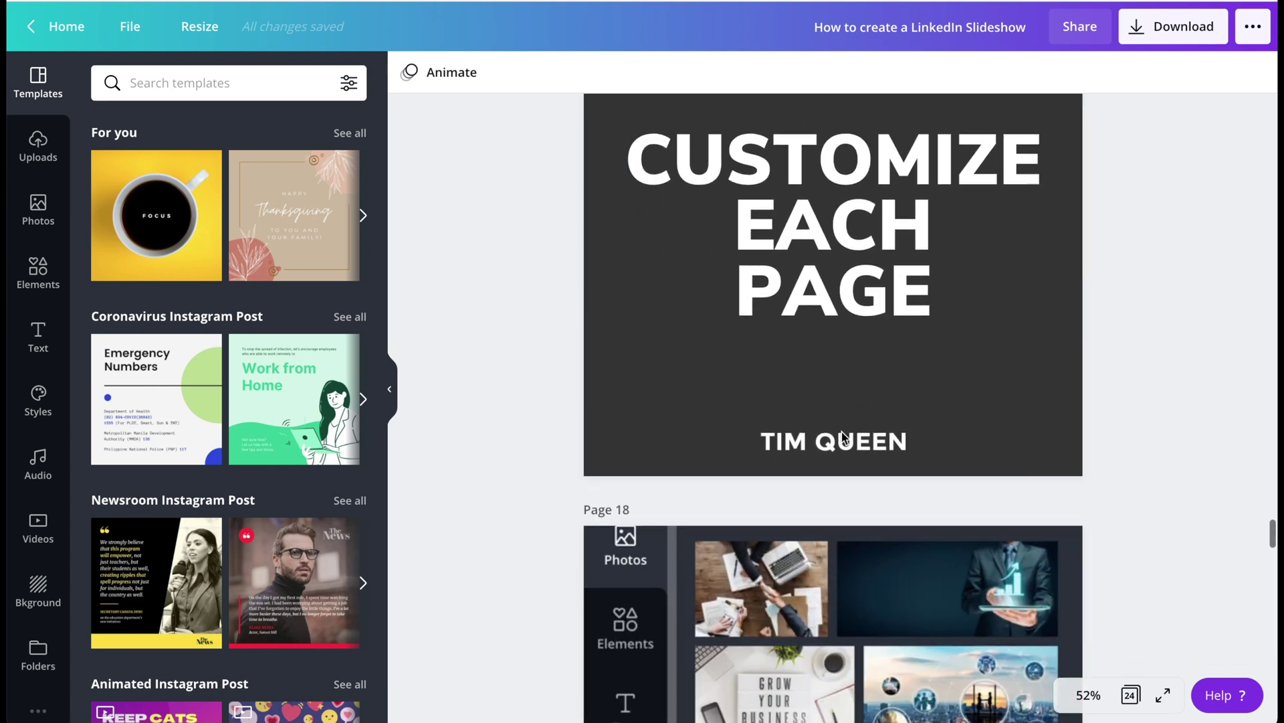
{"action": "scroll", "coordinate": [842, 431], "scroll_direction": "down", "scroll_amount": 20}
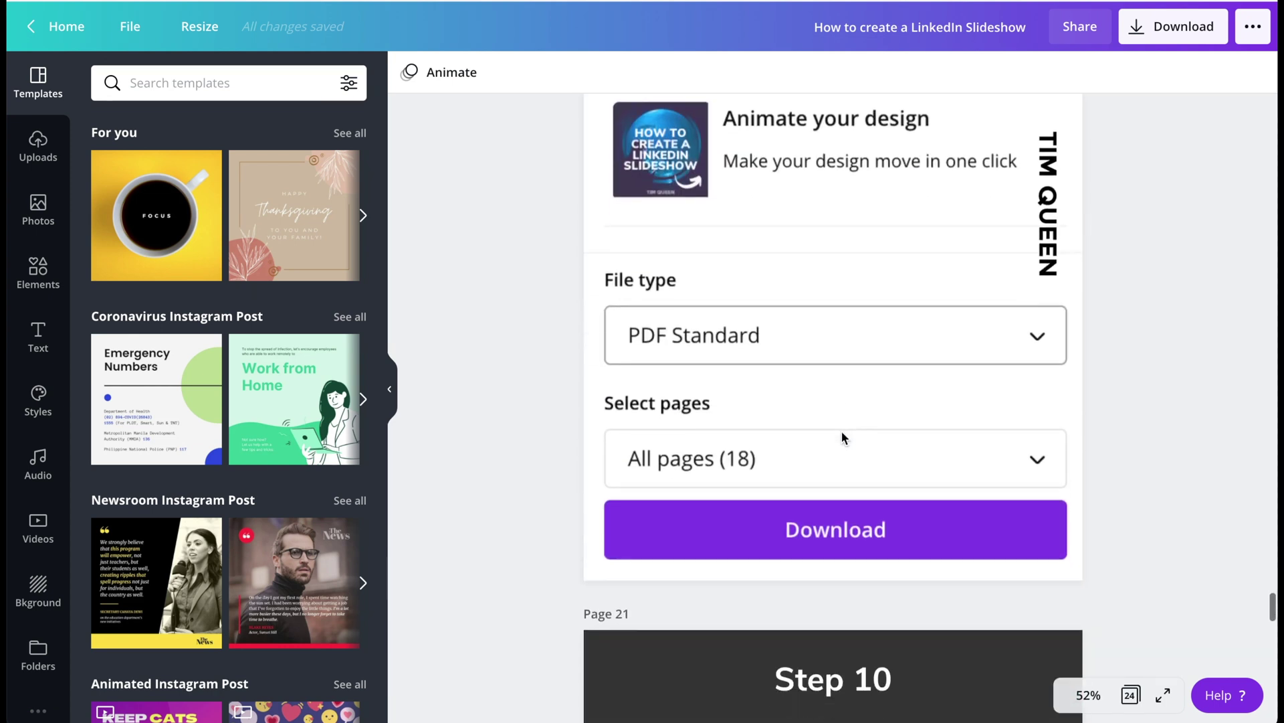
Open the downloaded 'How to create a LinkedIn Slideshow' PDF from Downloads in Preview.
{"action": "mouse_move", "coordinate": [676, 718]}
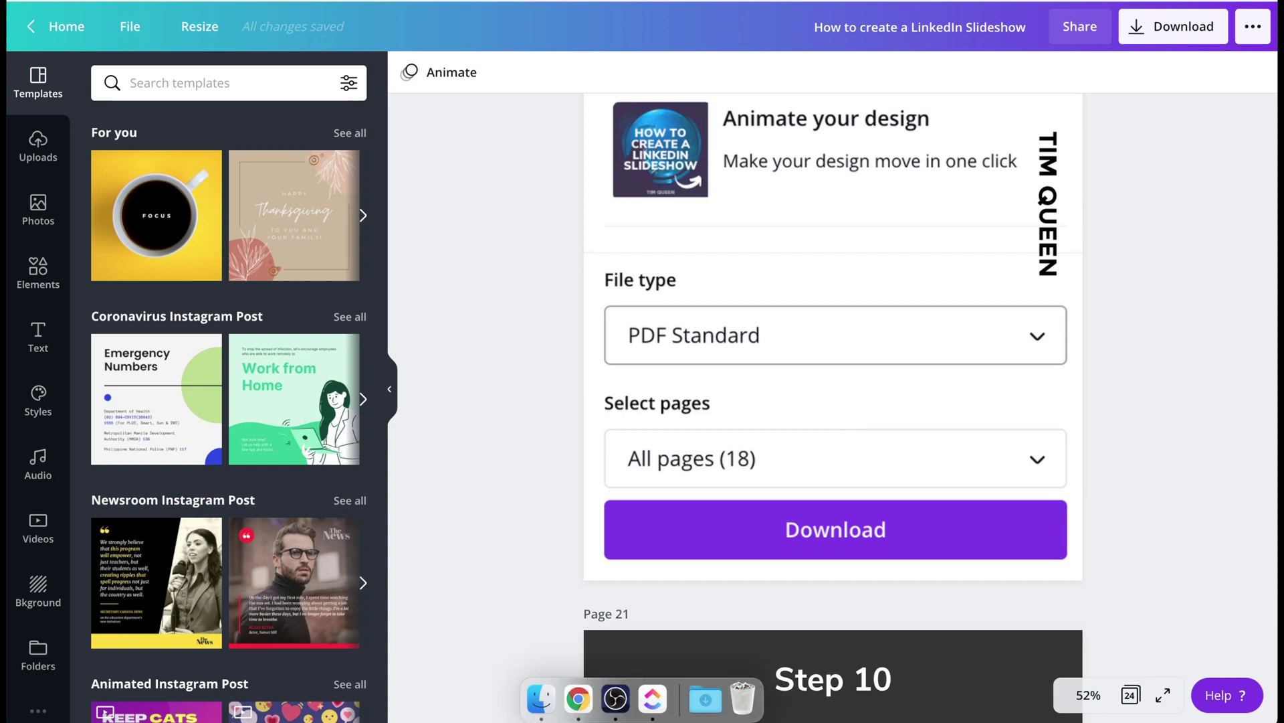
{"action": "left_click", "coordinate": [704, 702]}
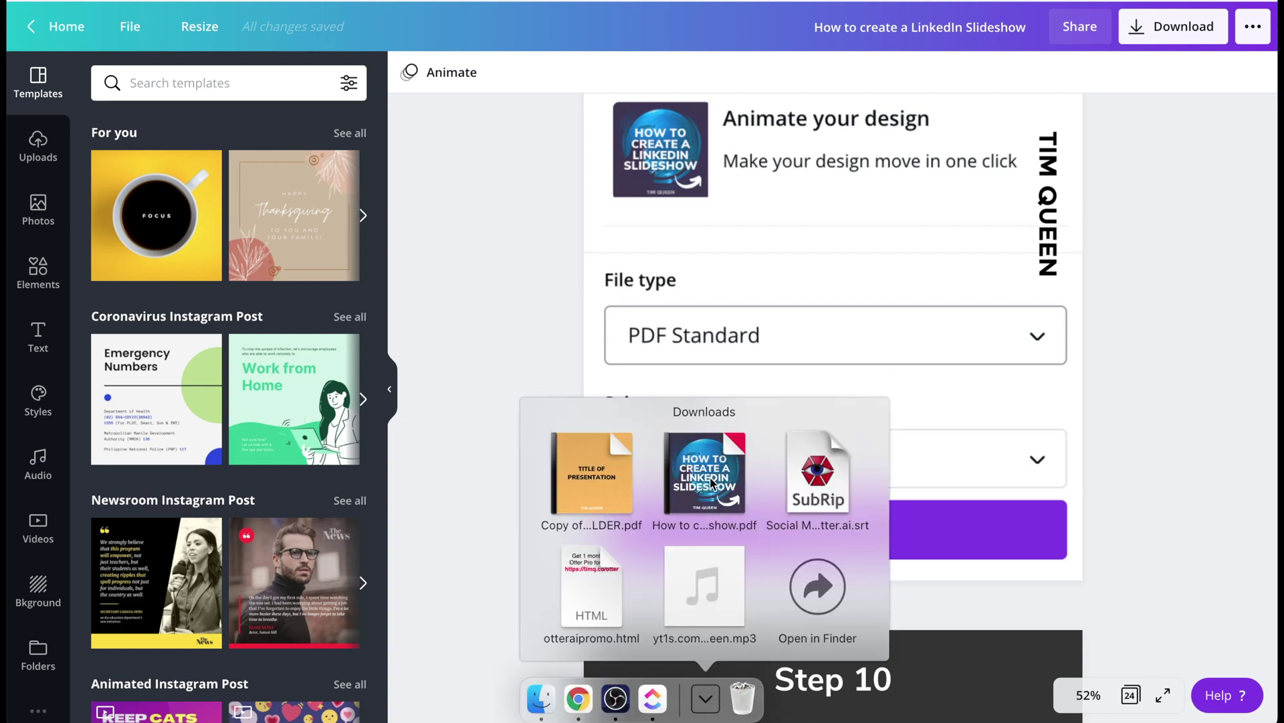
{"action": "left_click", "coordinate": [726, 391]}
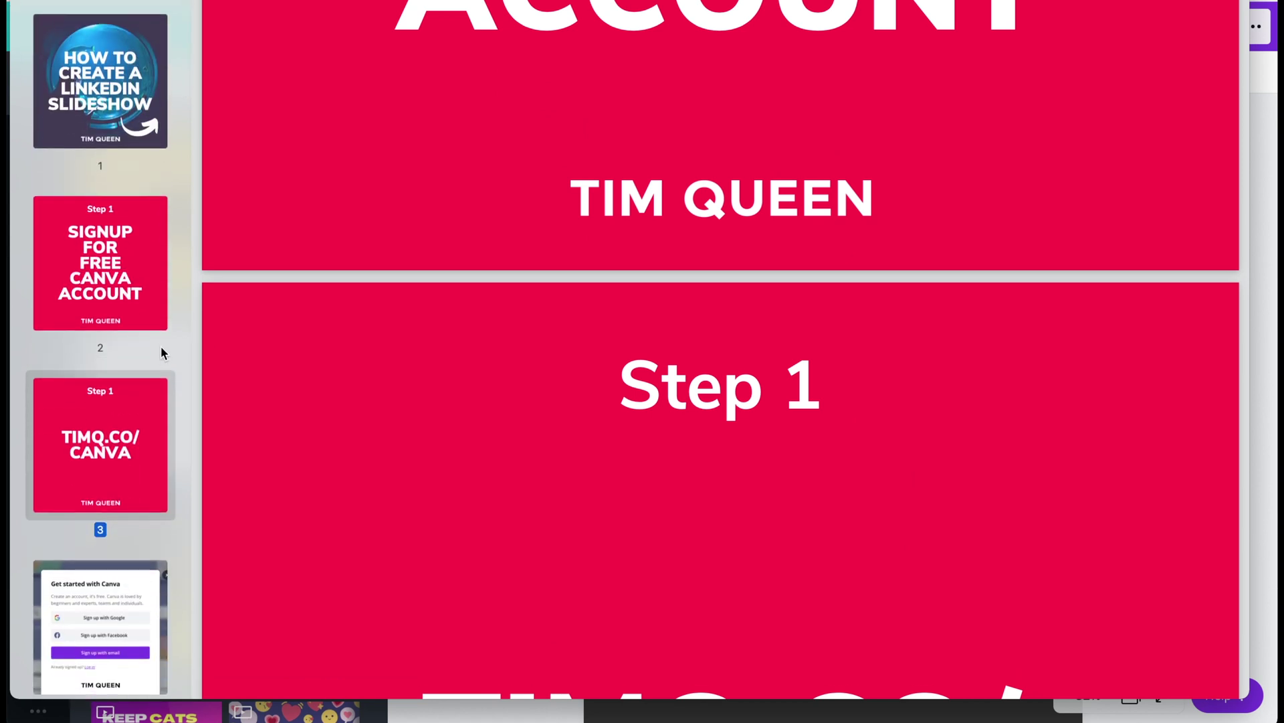
{"action": "scroll", "coordinate": [473, 281], "scroll_direction": "up", "scroll_amount": 20}
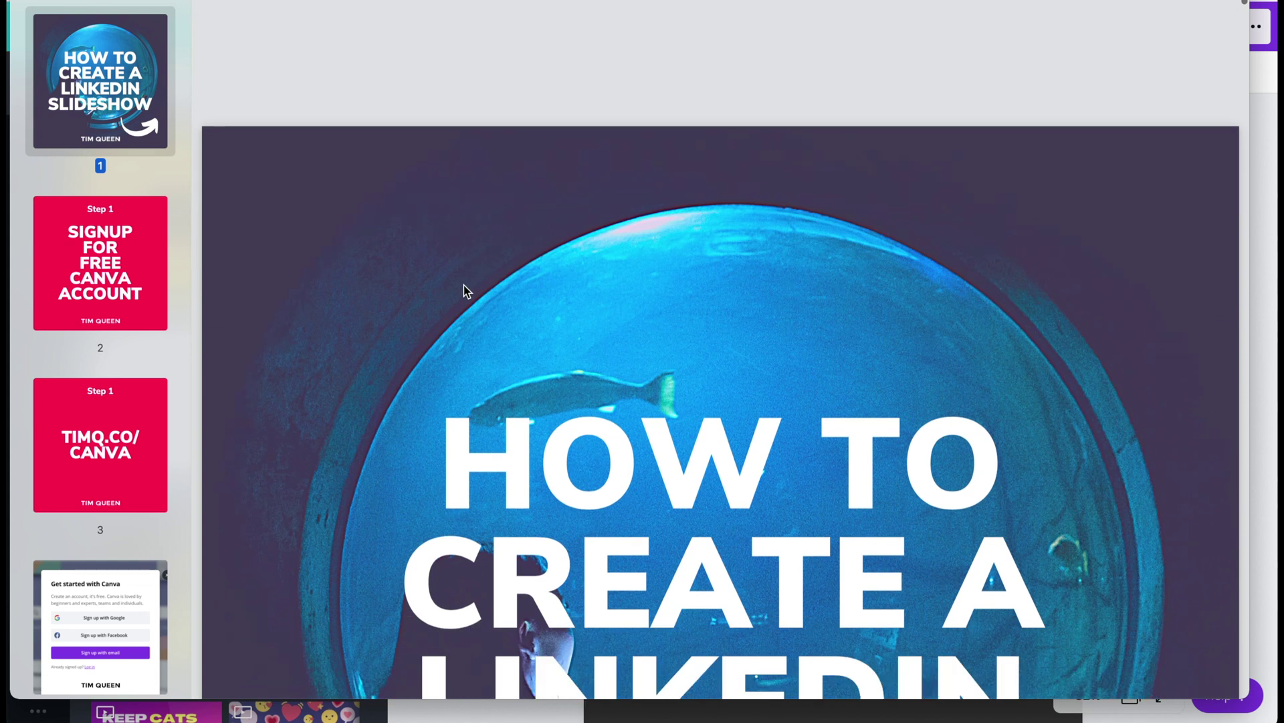
Page through the 24-page PDF to the hashtag-guide page and closing link page.
{"action": "scroll", "coordinate": [739, 120], "scroll_direction": "down", "scroll_amount": 2}
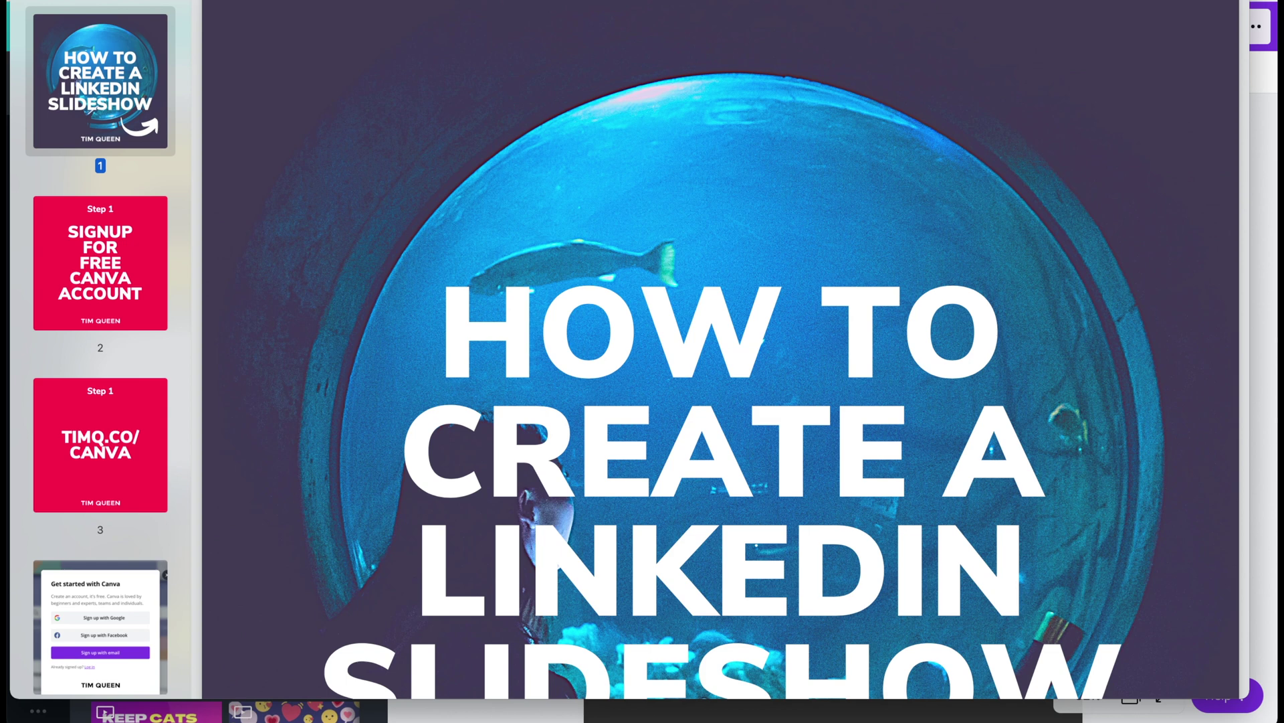
{"action": "scroll", "coordinate": [793, 282], "scroll_direction": "down", "scroll_amount": 3}
{"action": "scroll", "coordinate": [792, 282], "scroll_direction": "down", "scroll_amount": 15}
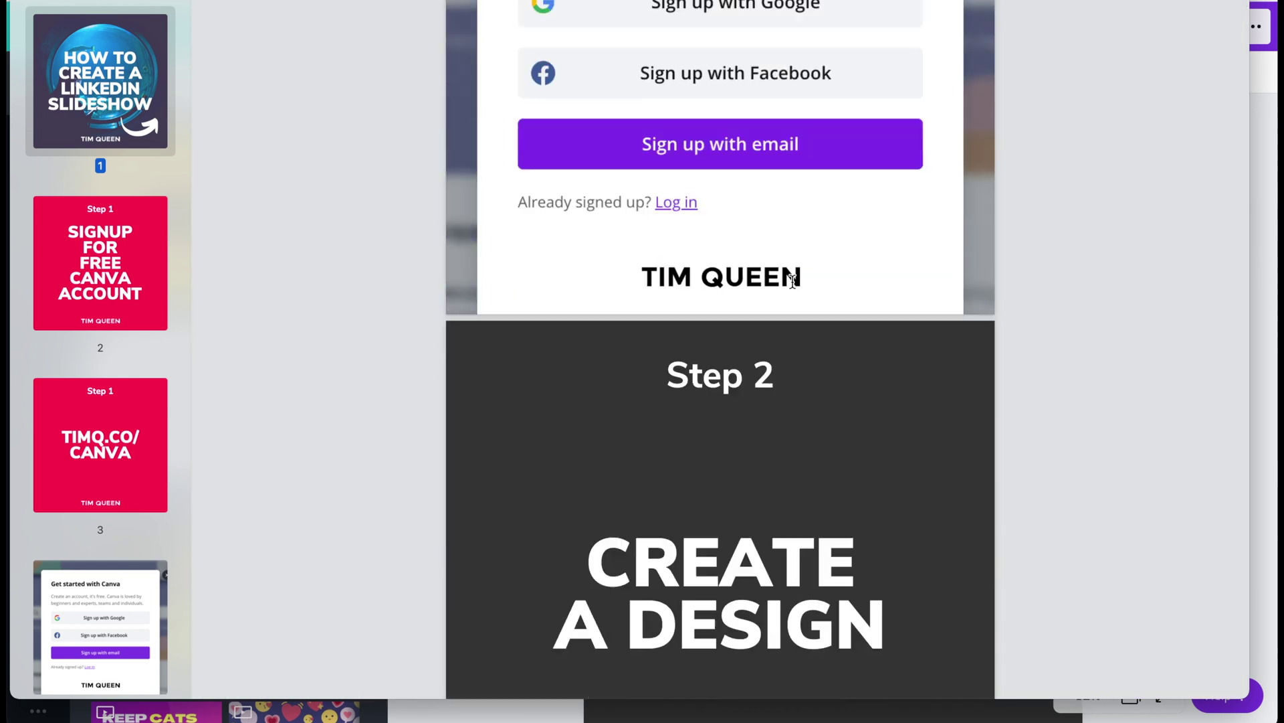
{"action": "scroll", "coordinate": [793, 281], "scroll_direction": "down", "scroll_amount": 20}
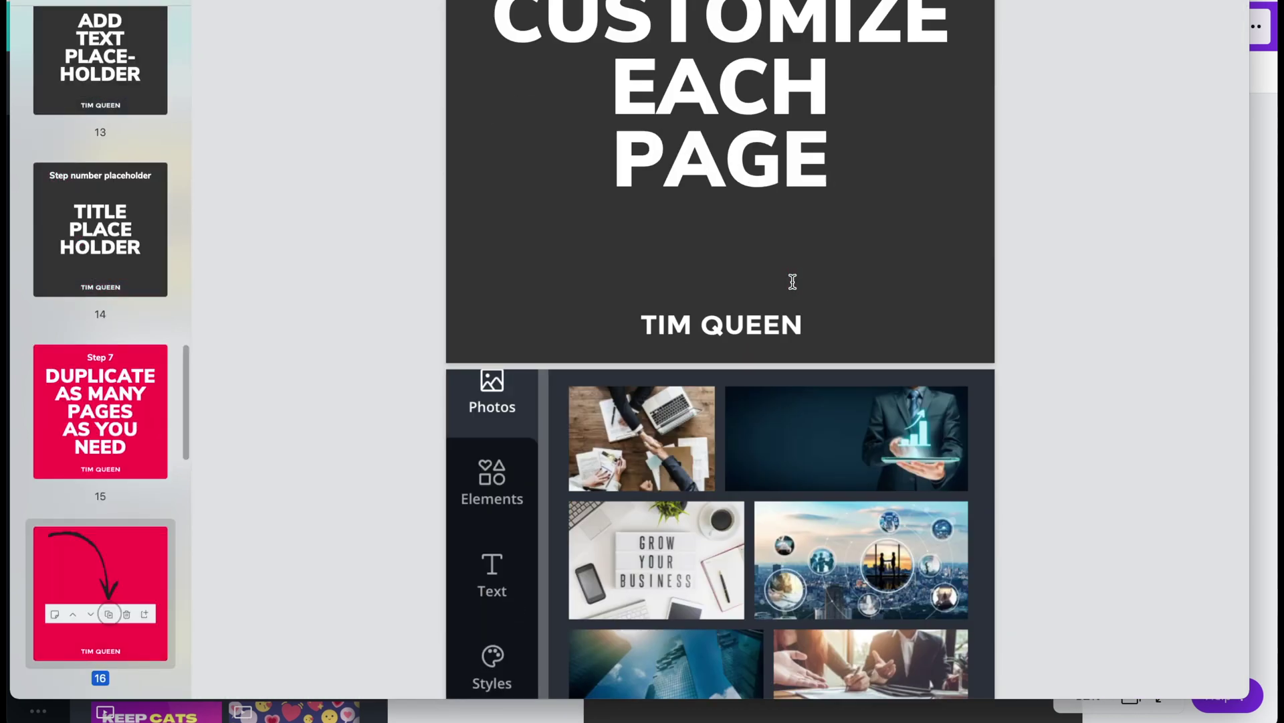
{"action": "scroll", "coordinate": [792, 282], "scroll_direction": "down", "scroll_amount": 20}
{"action": "scroll", "coordinate": [792, 287], "scroll_direction": "up", "scroll_amount": 8}
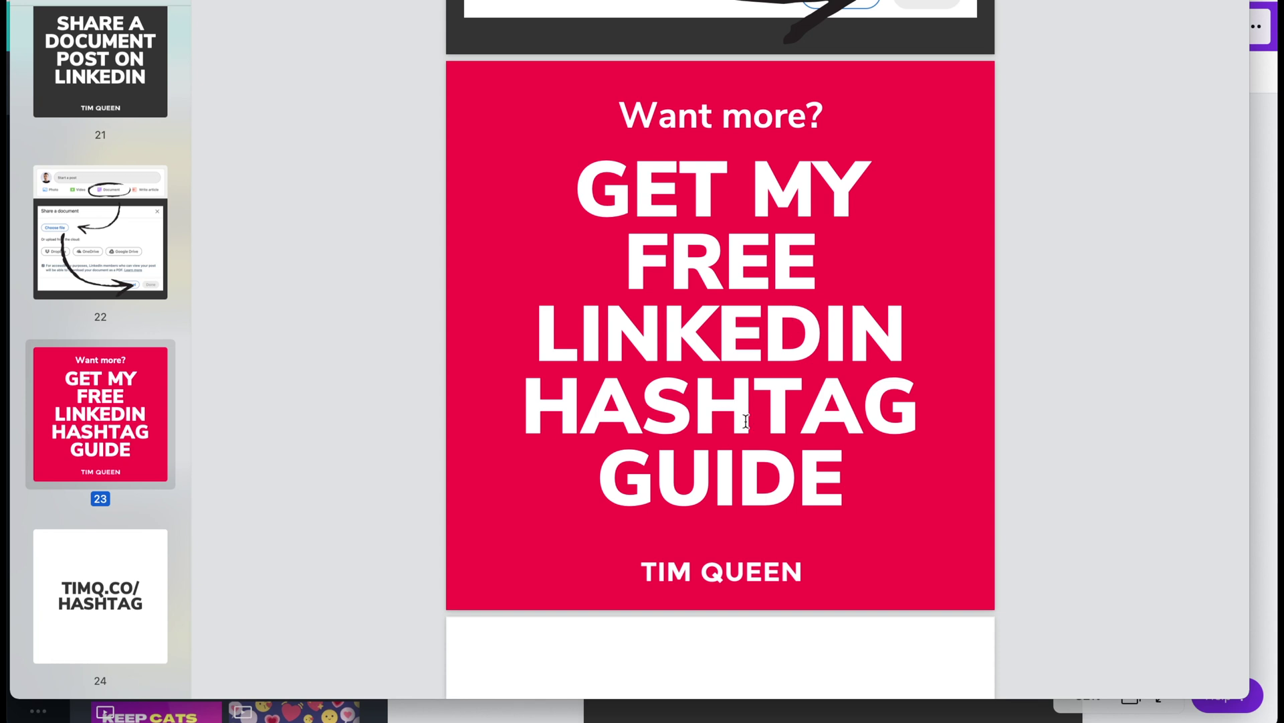
{"action": "scroll", "coordinate": [746, 420], "scroll_direction": "down", "scroll_amount": 7}
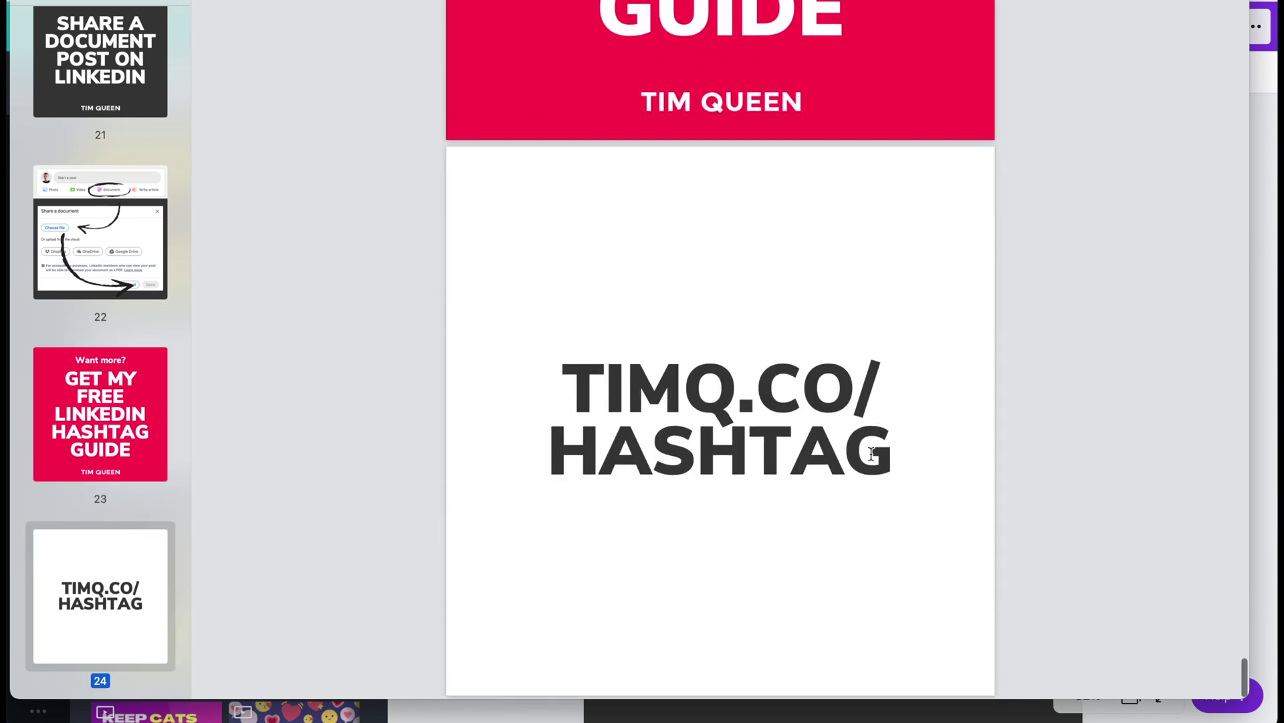